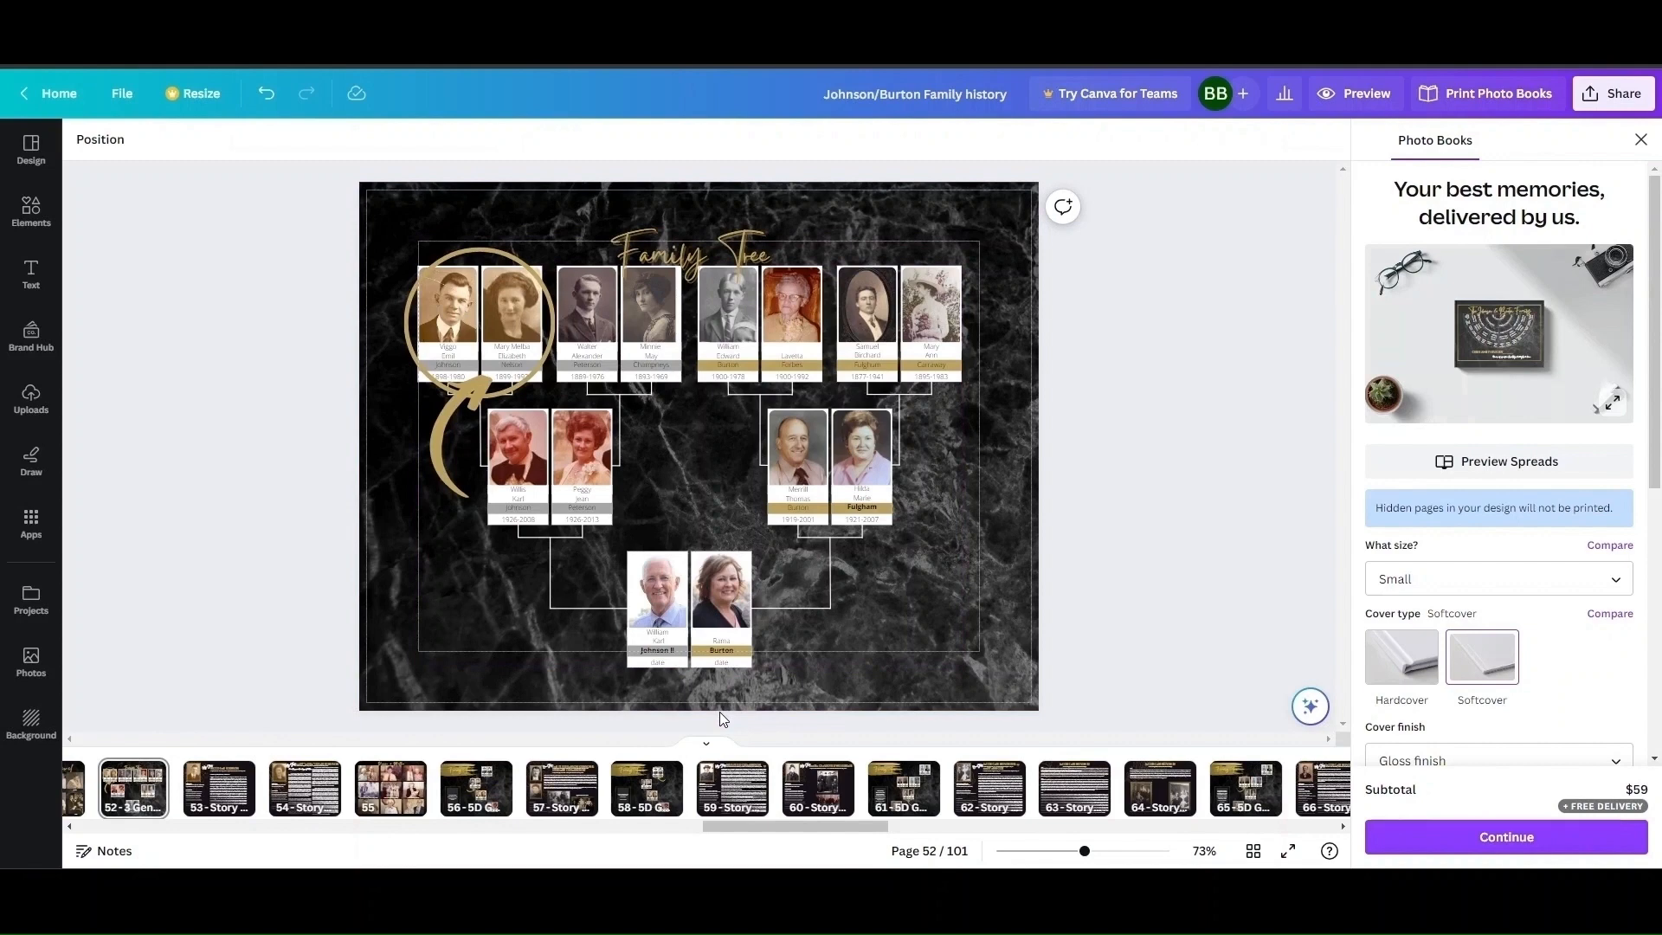
Compare the family tree charts on pages 52 and 56, and page through the ancestor story pages from page 57 onward.
click(499, 805)
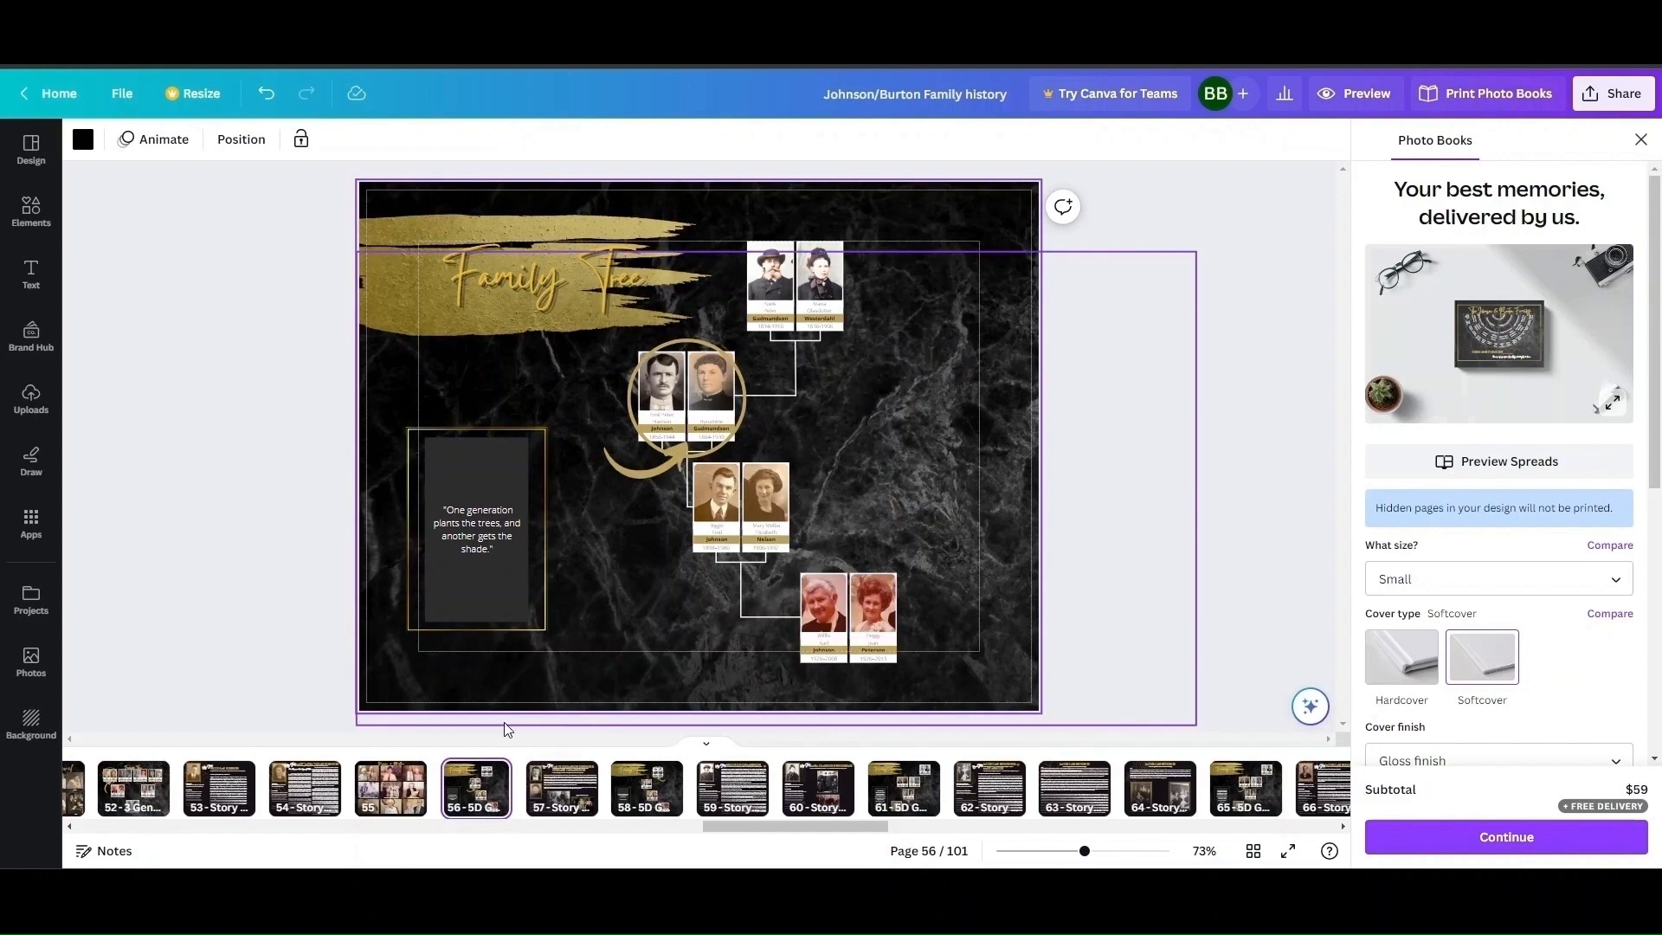
click(152, 796)
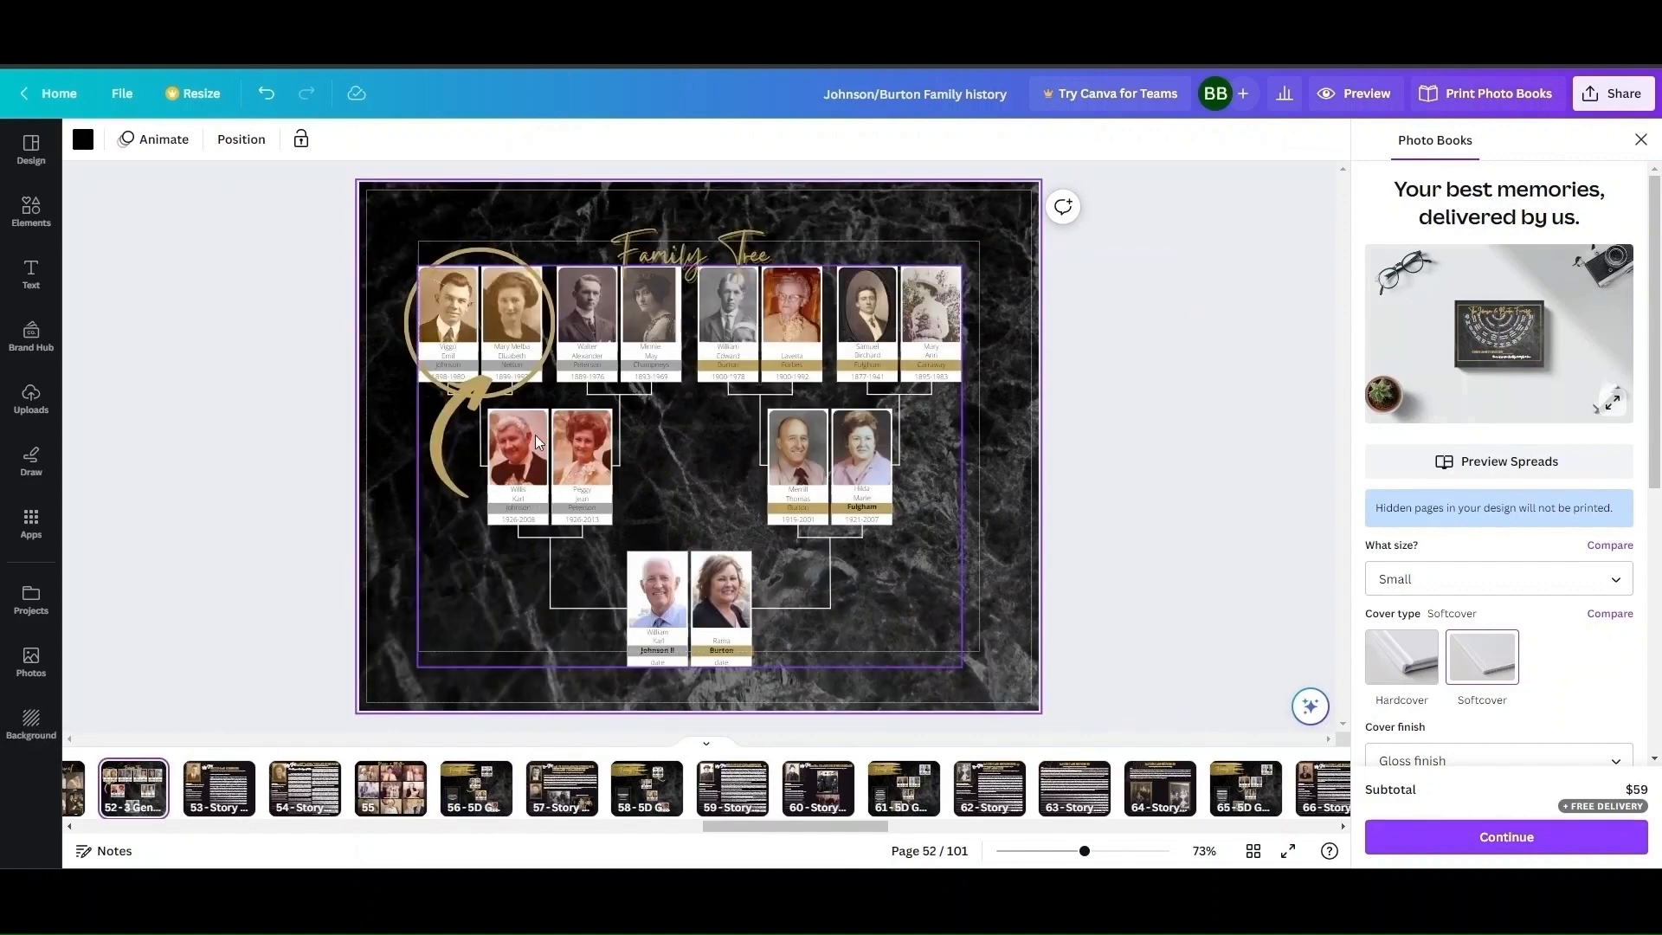
click(476, 788)
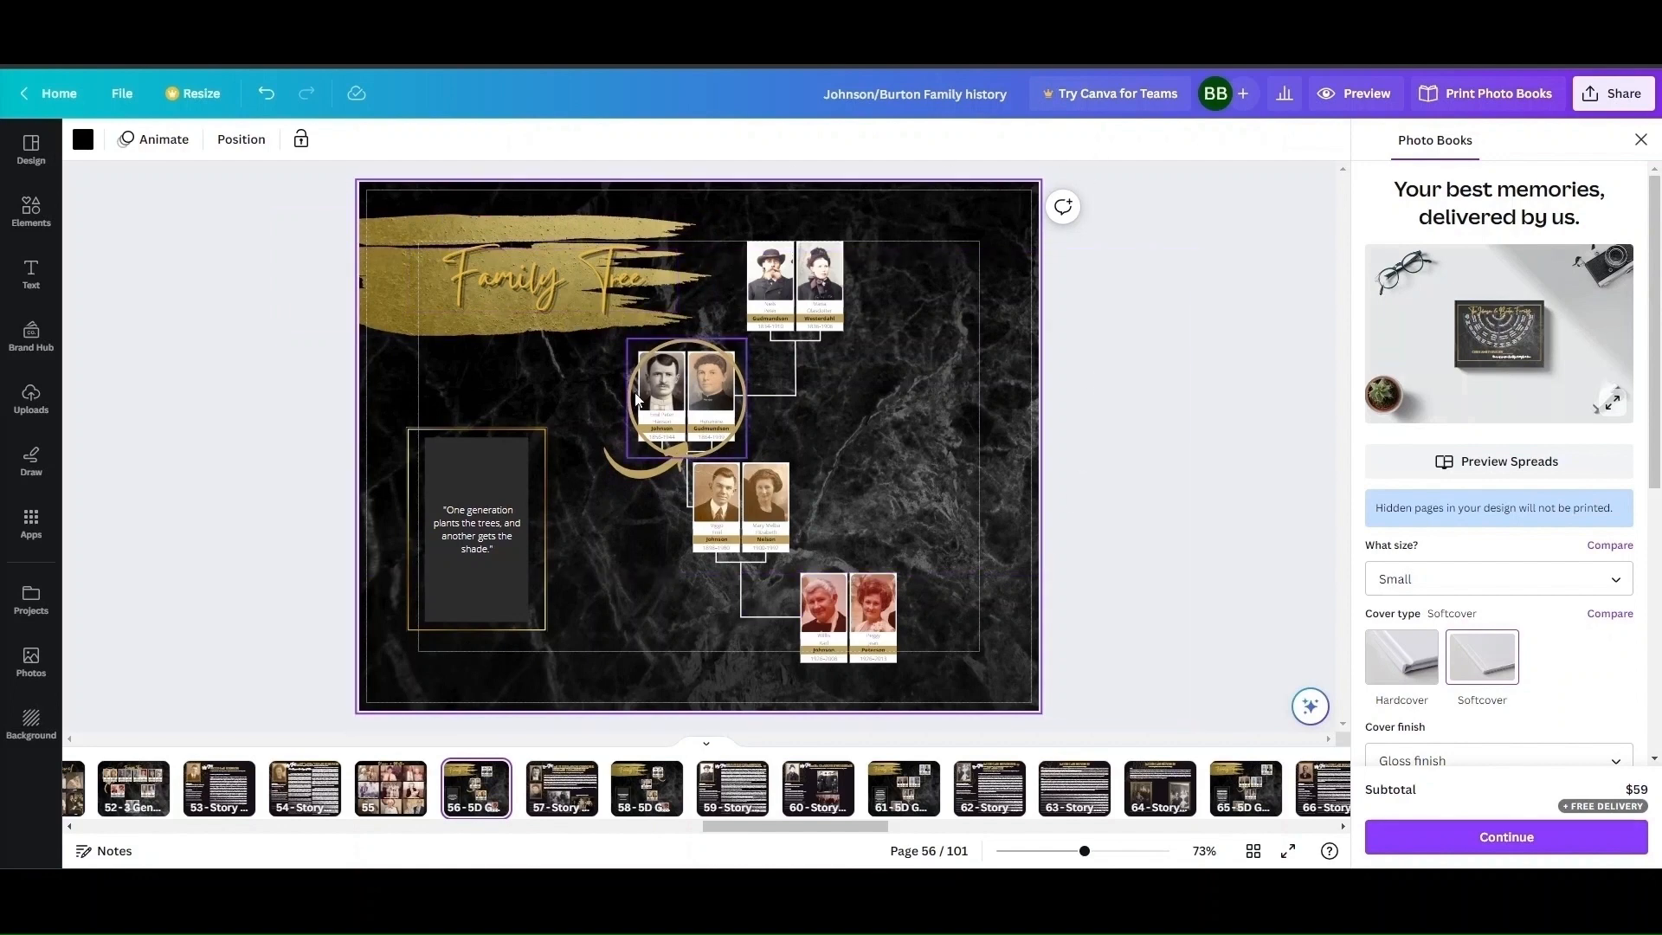
click(270, 692)
scroll(269, 693, down, 1)
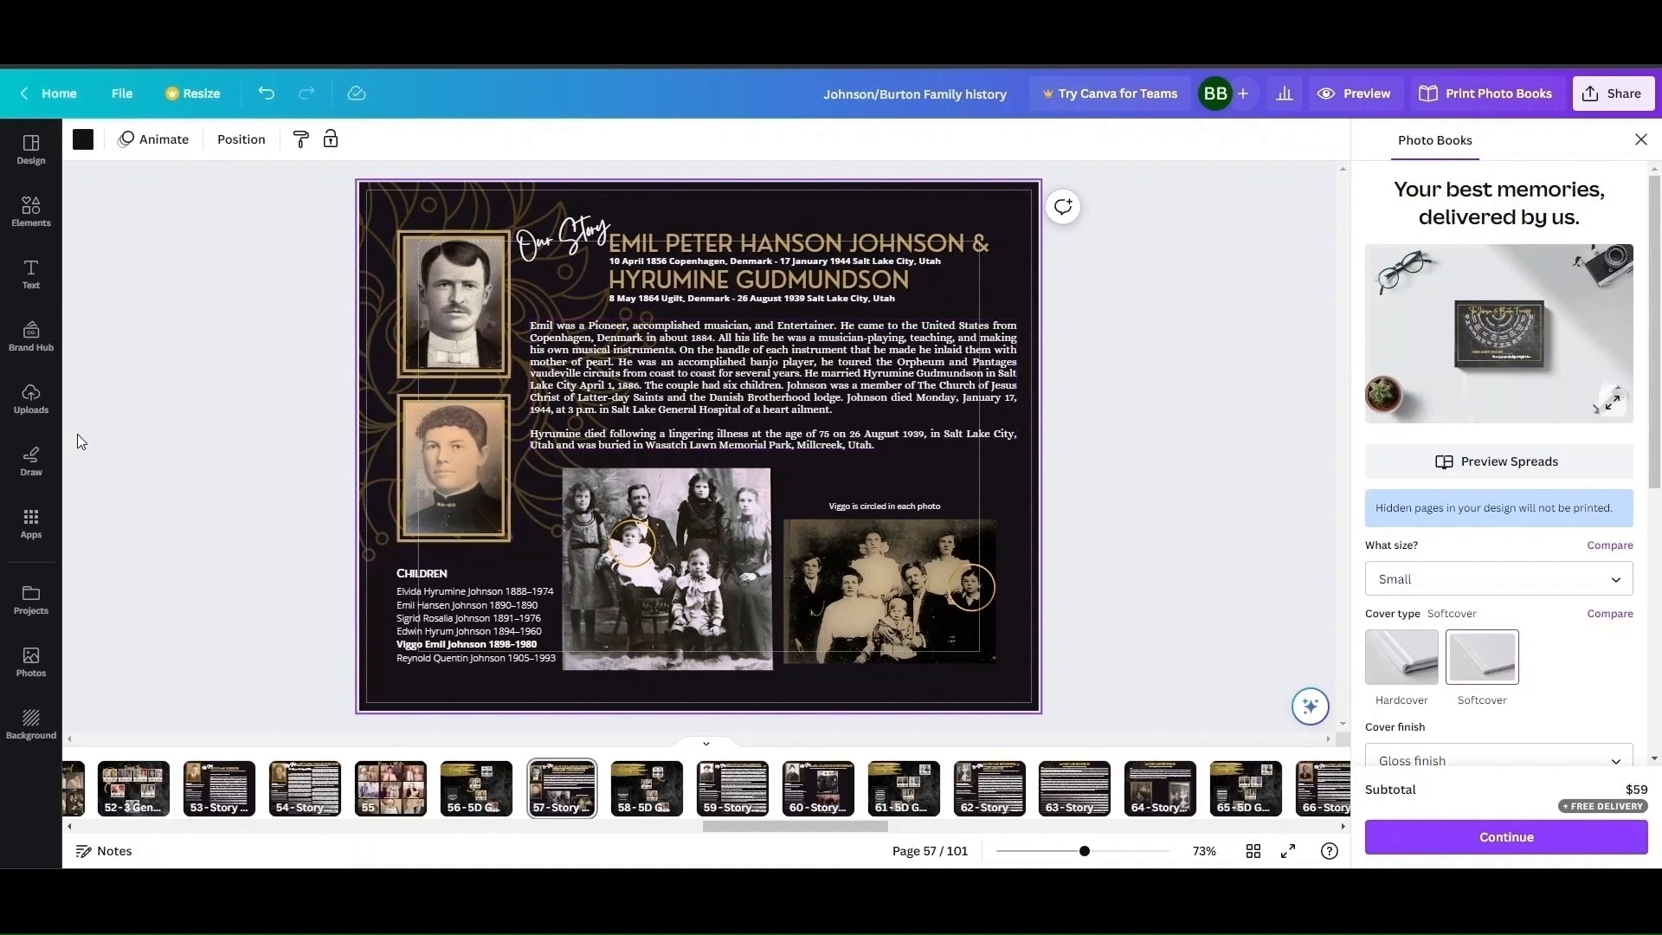
key(Page_Down)
key(Page_Down)
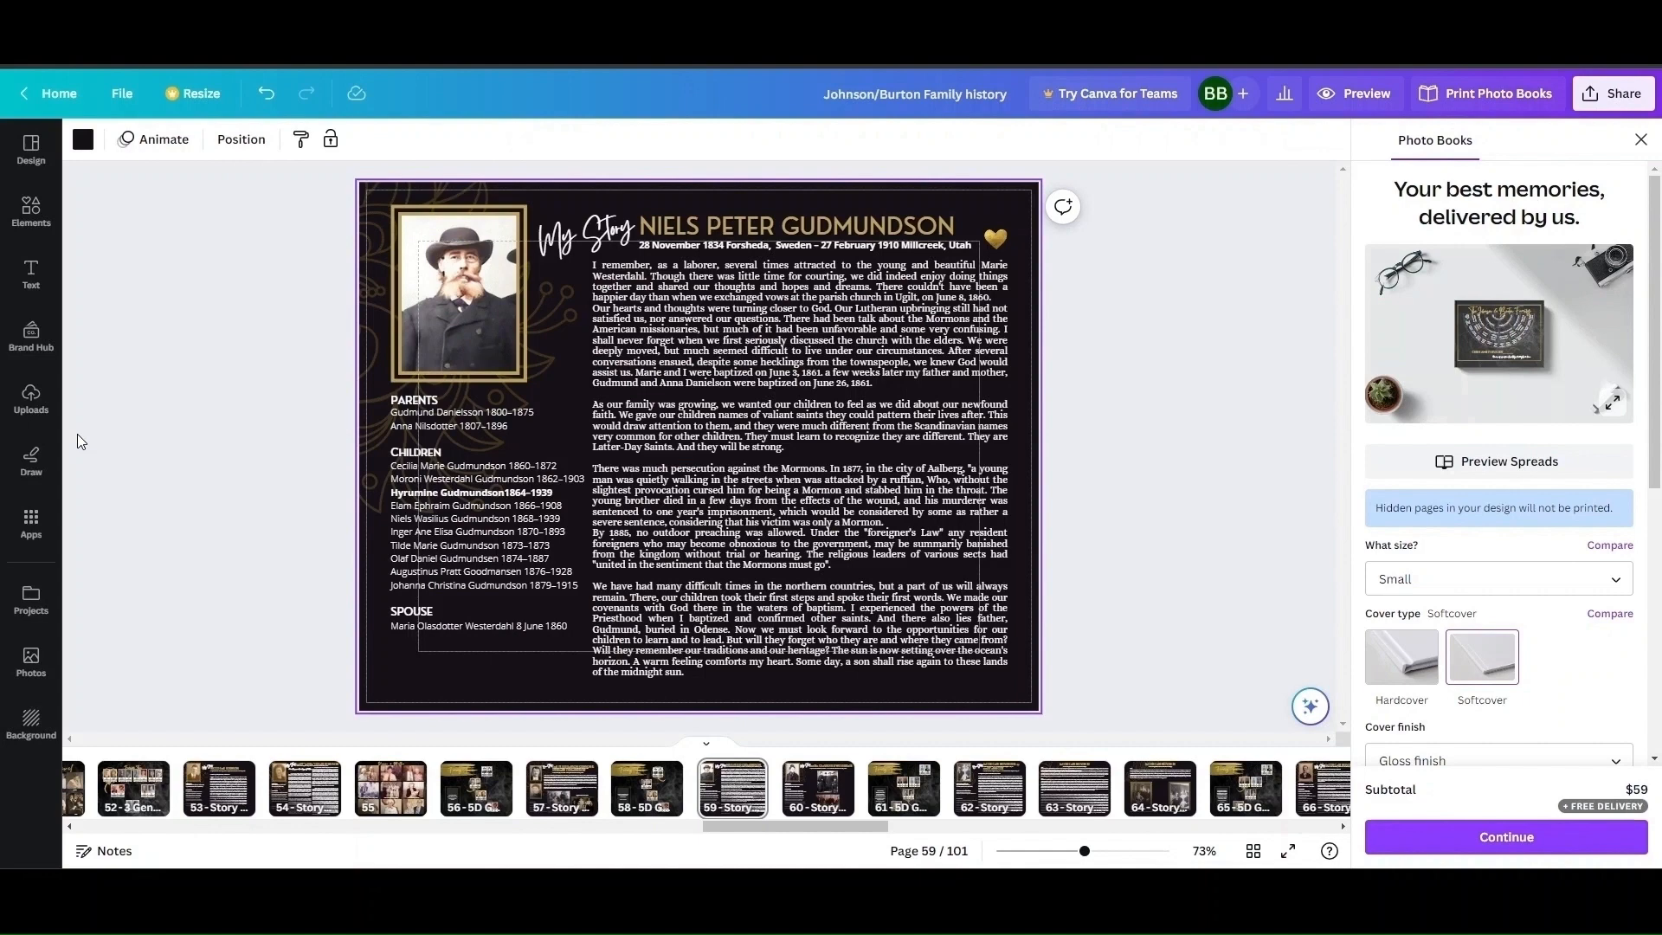
key(Page_Down)
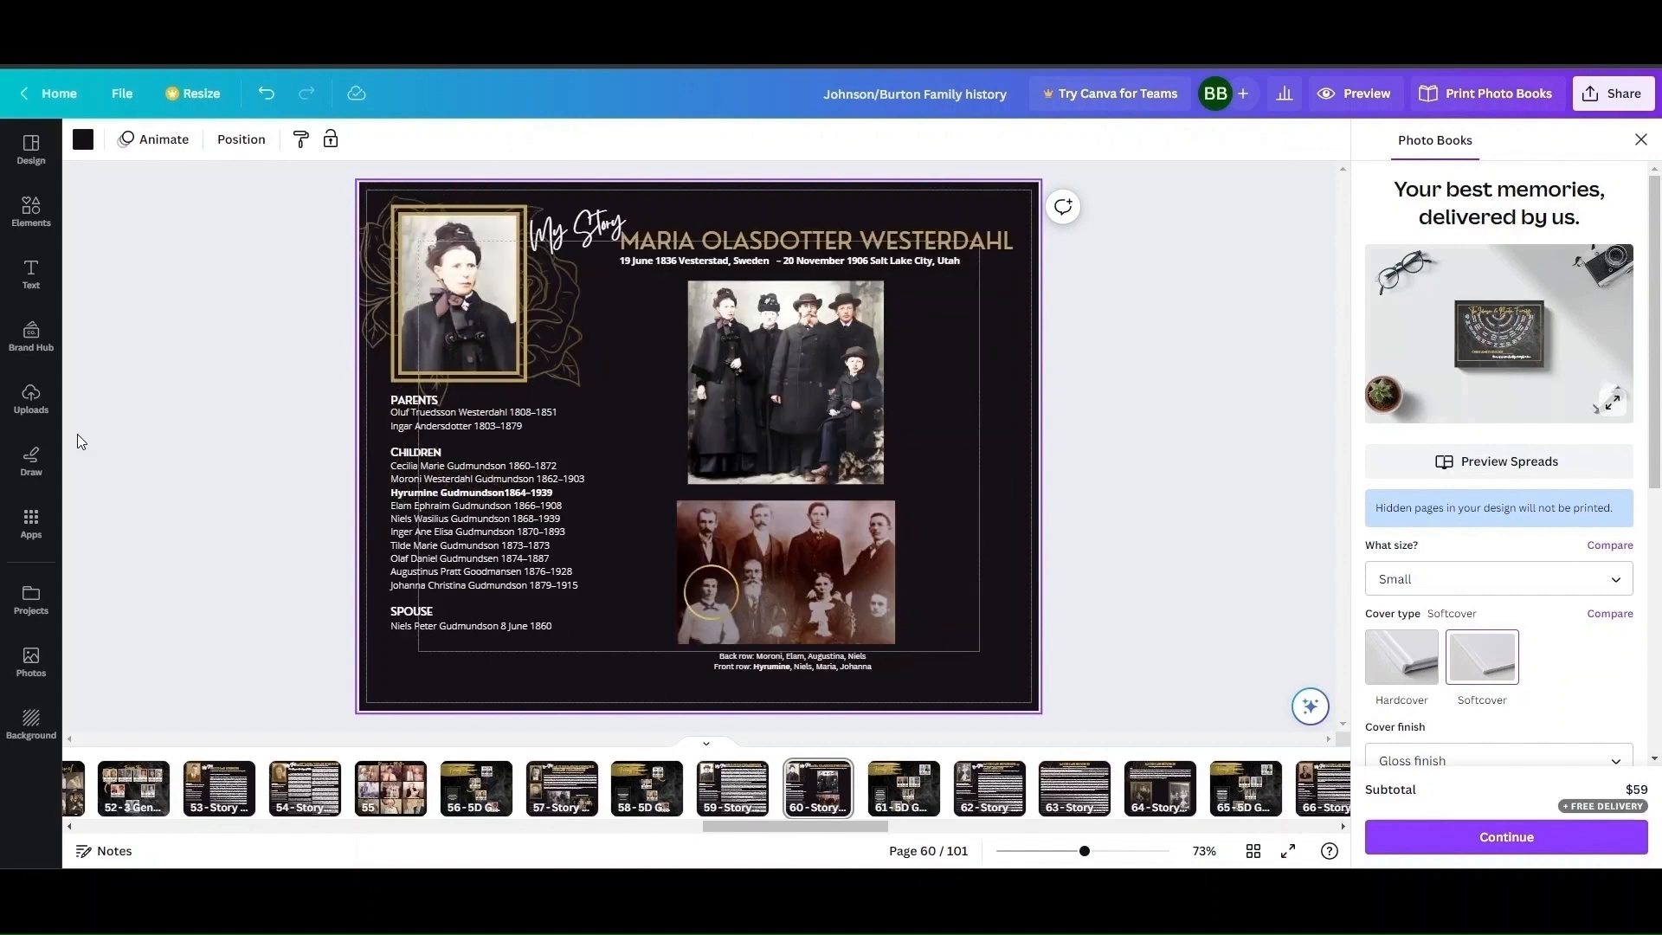
key(Page_Down)
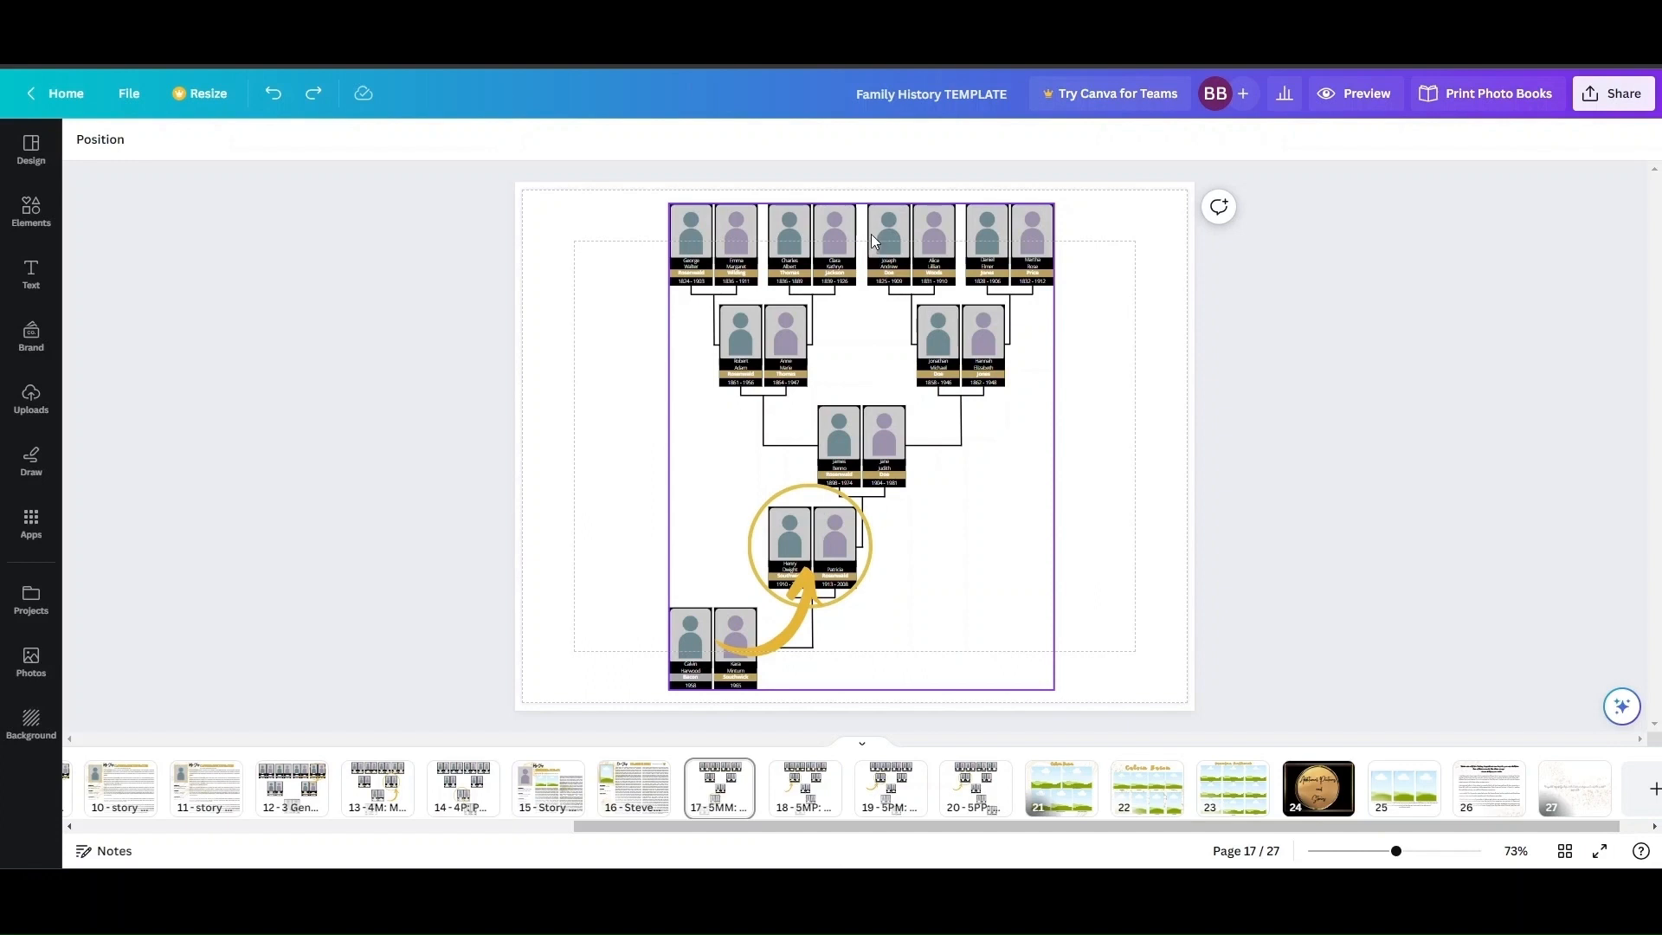
Ungroup the five-generation family chart on page 17 of the template.
mouse_move(874, 231)
mouse_down()
mouse_move(817, 234)
mouse_move(874, 234)
mouse_up()
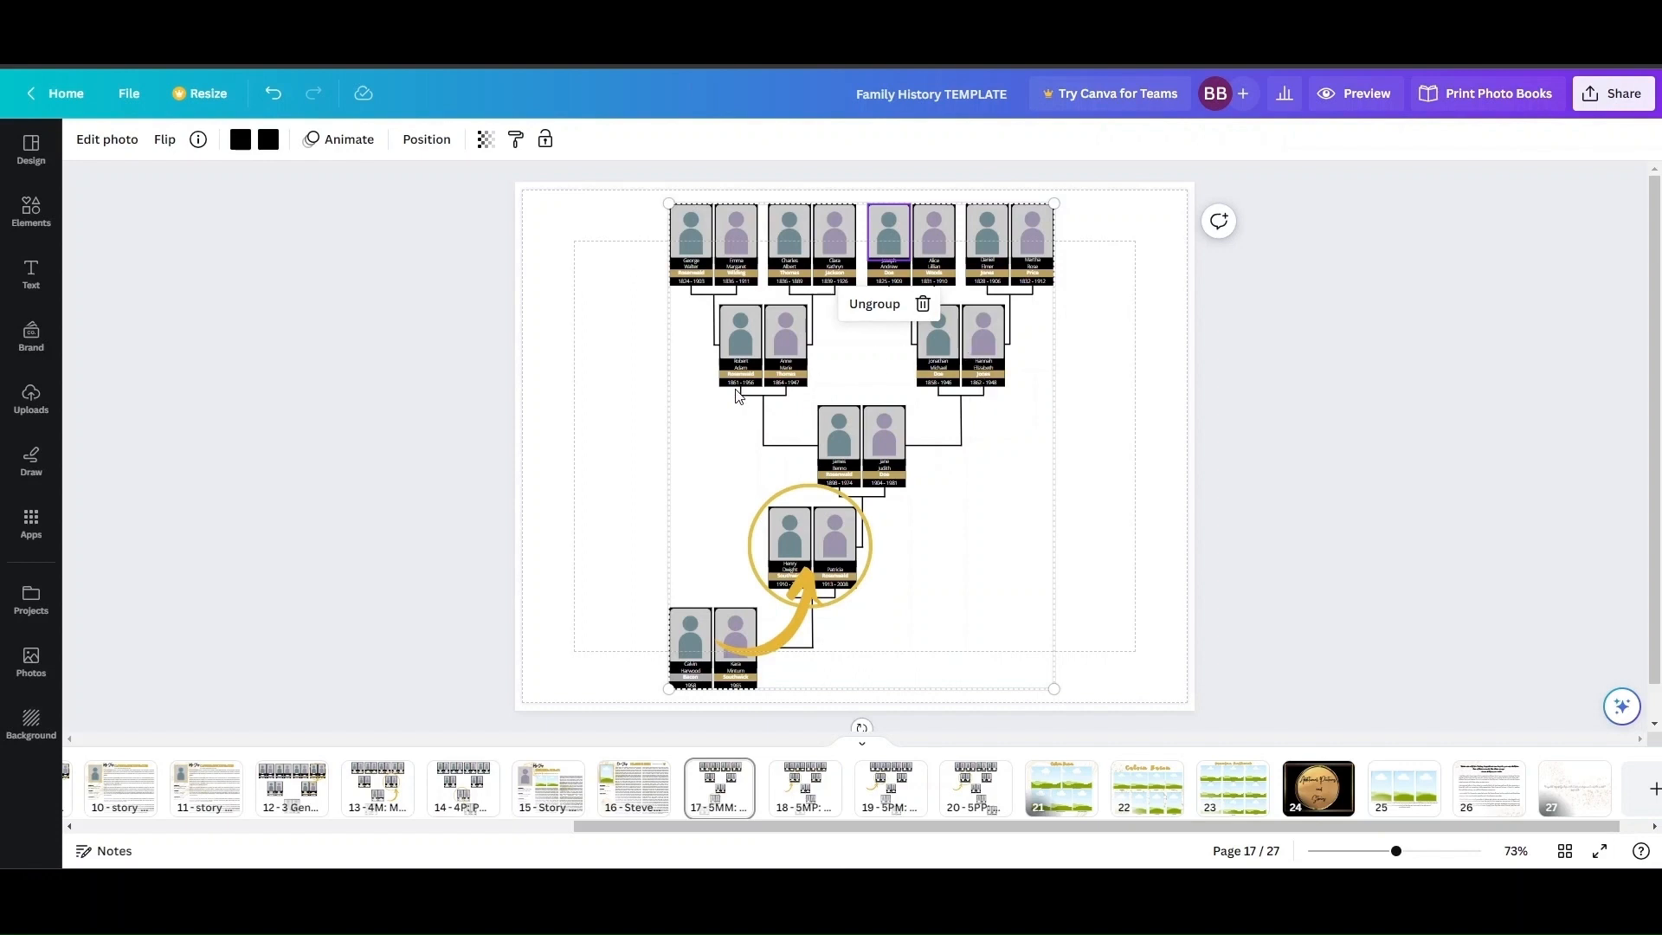
click(874, 304)
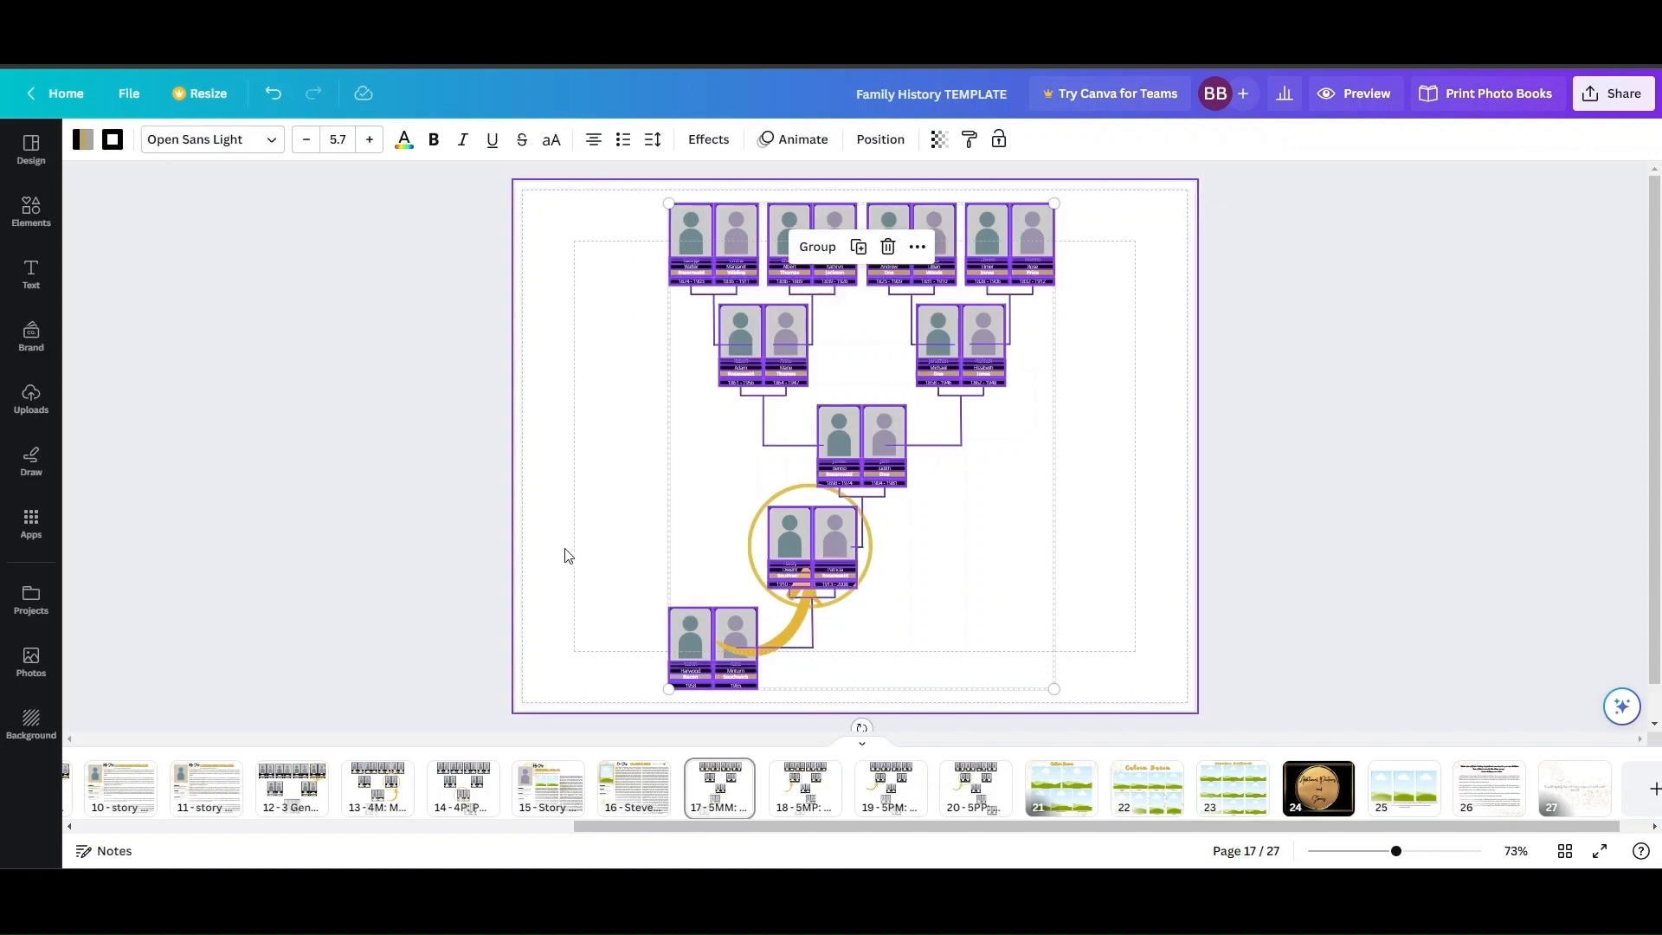
click(450, 506)
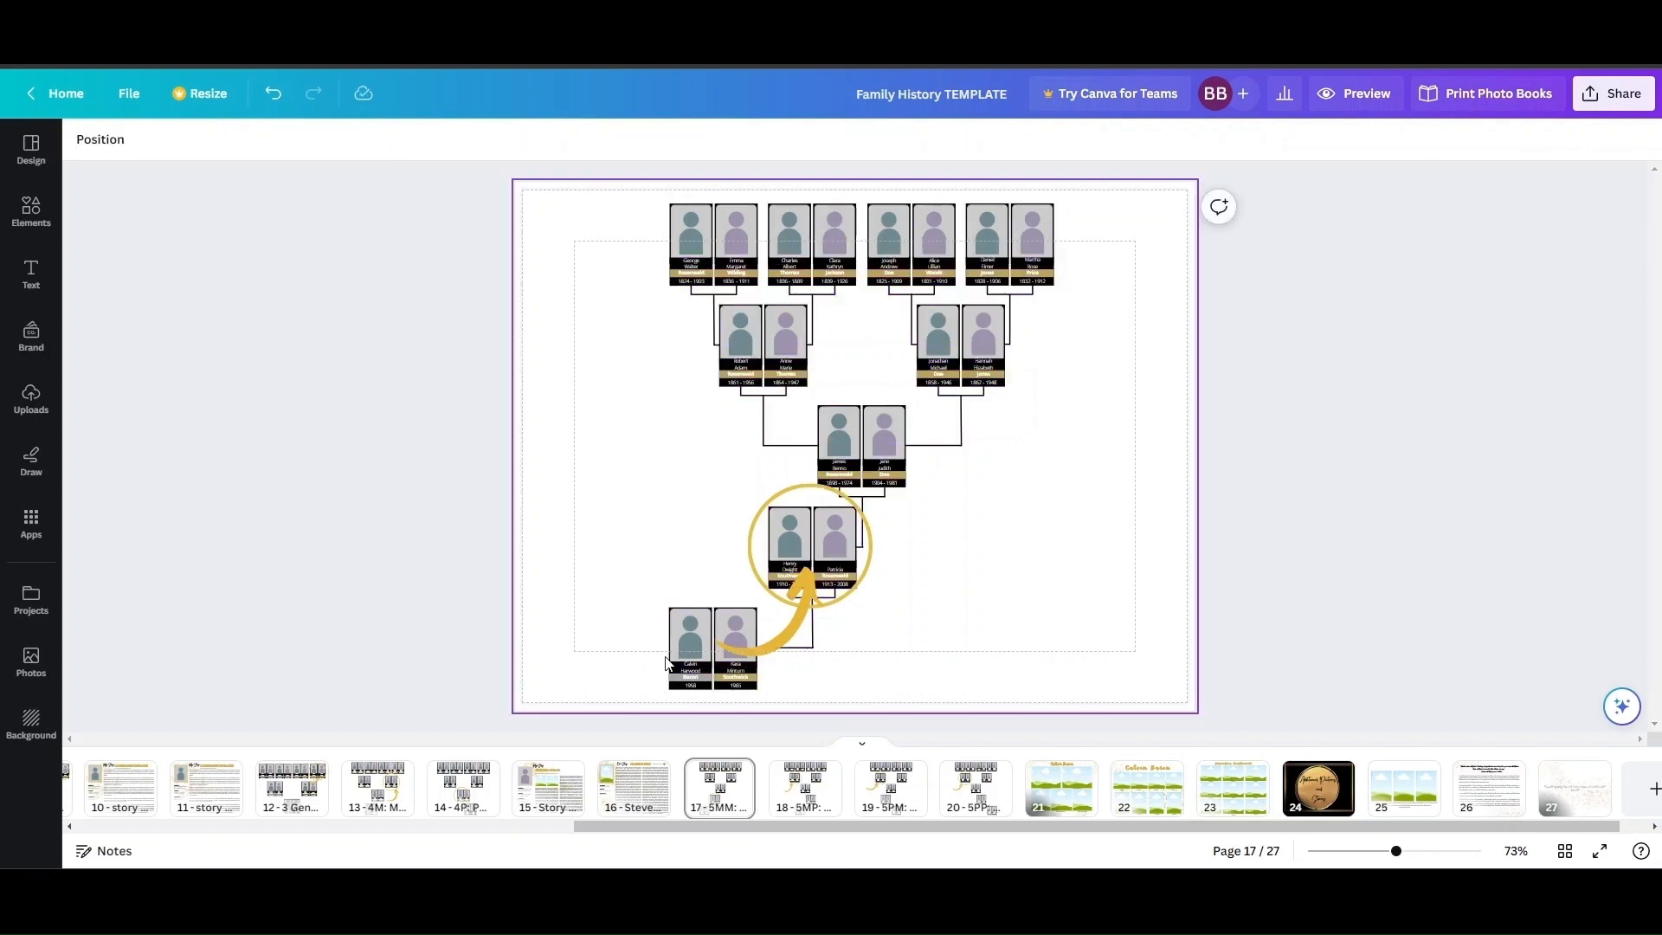
Recolor the surname band under the man in the chart's lowest couple to the document's tan gold.
click(707, 689)
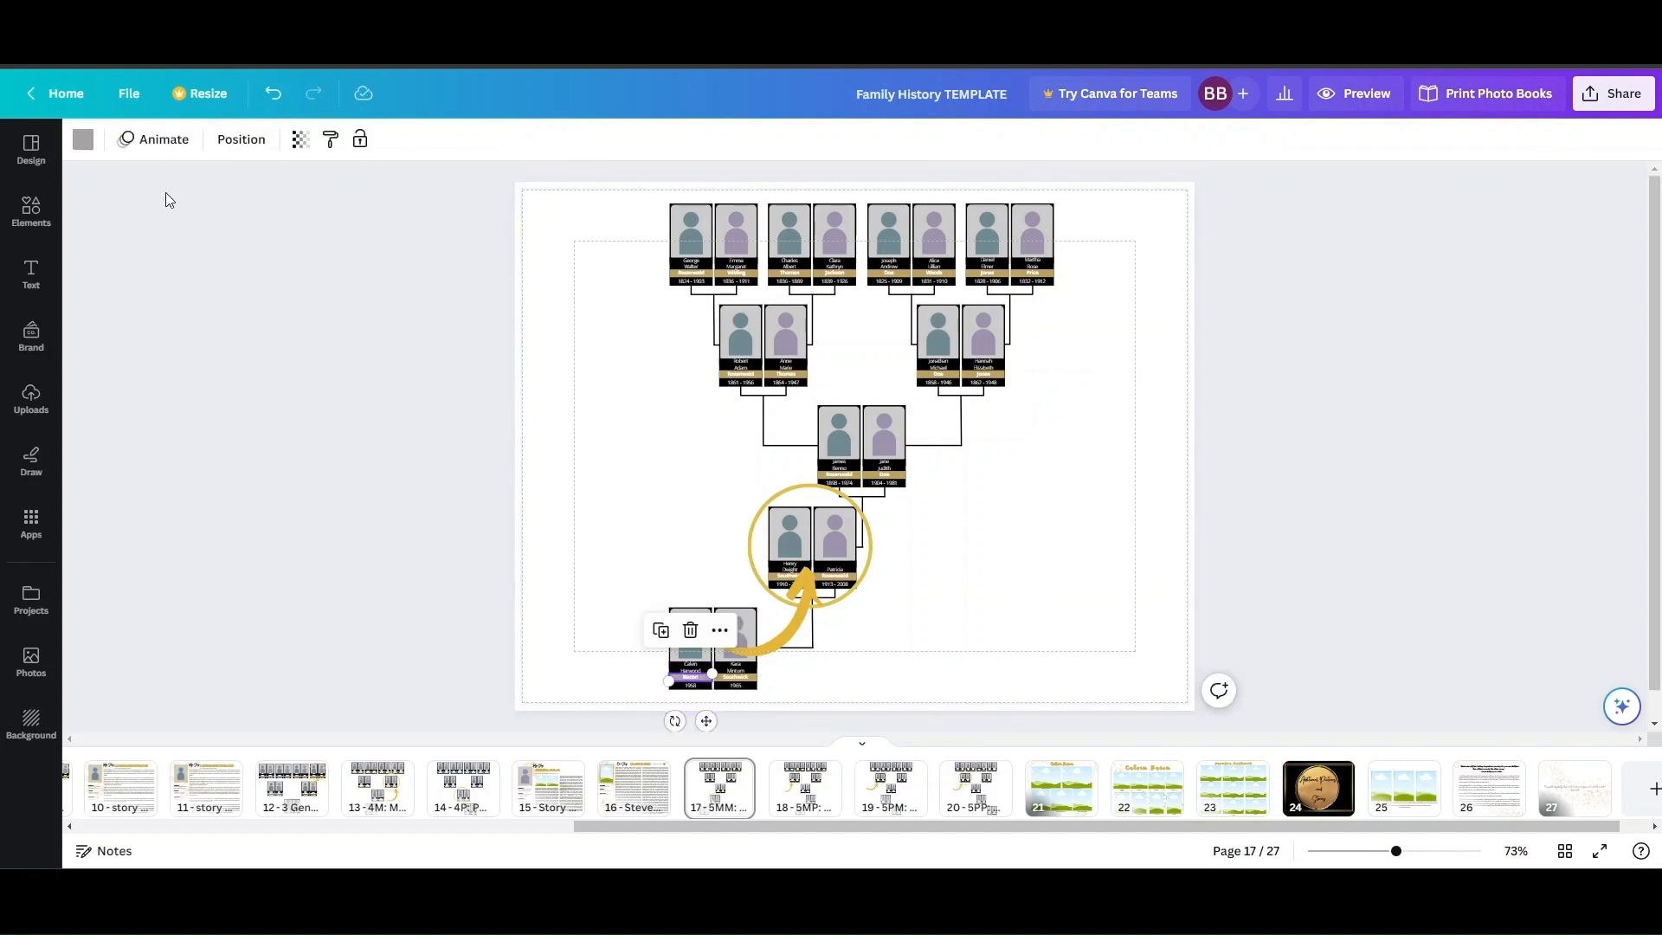
click(81, 140)
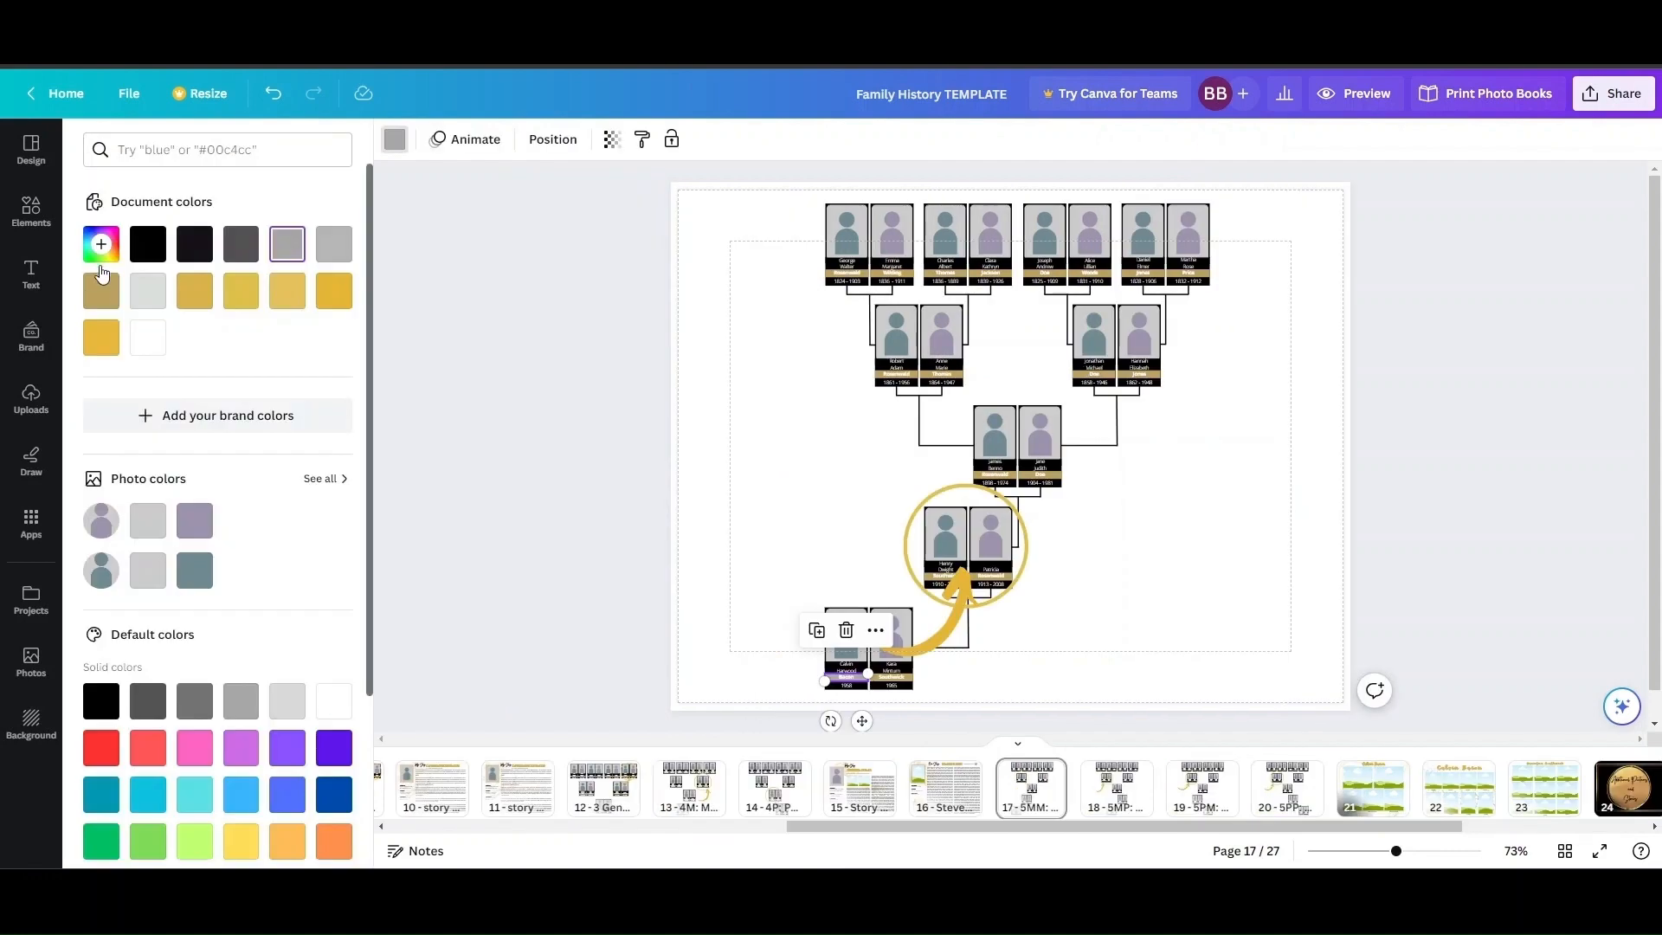
click(102, 299)
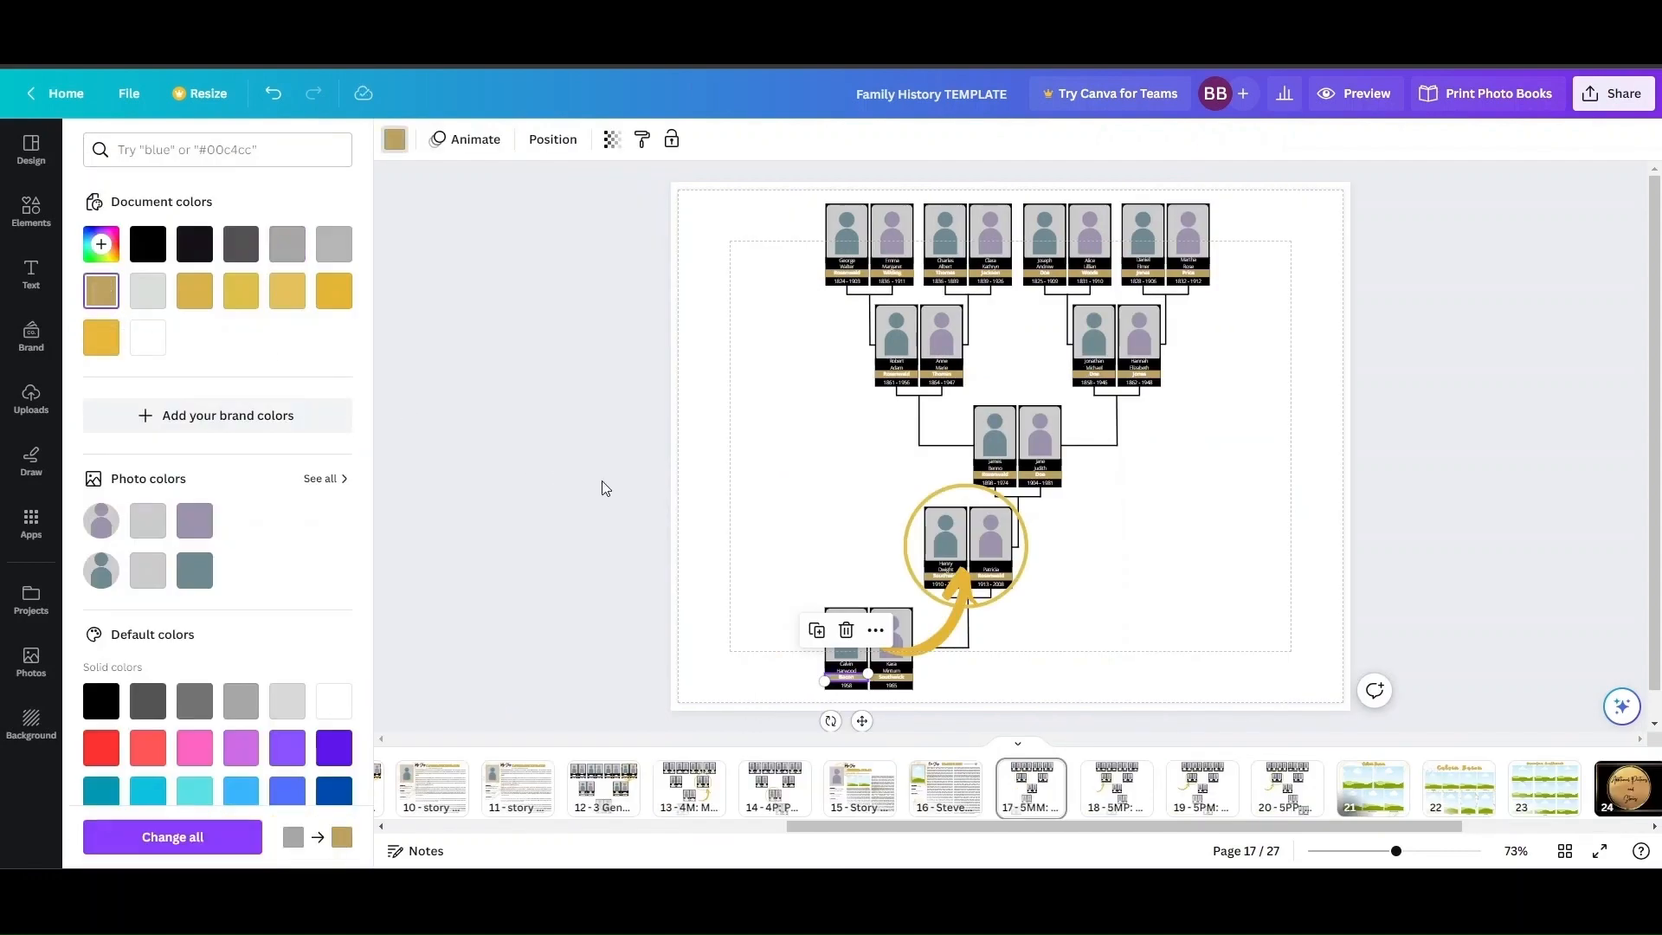
click(603, 482)
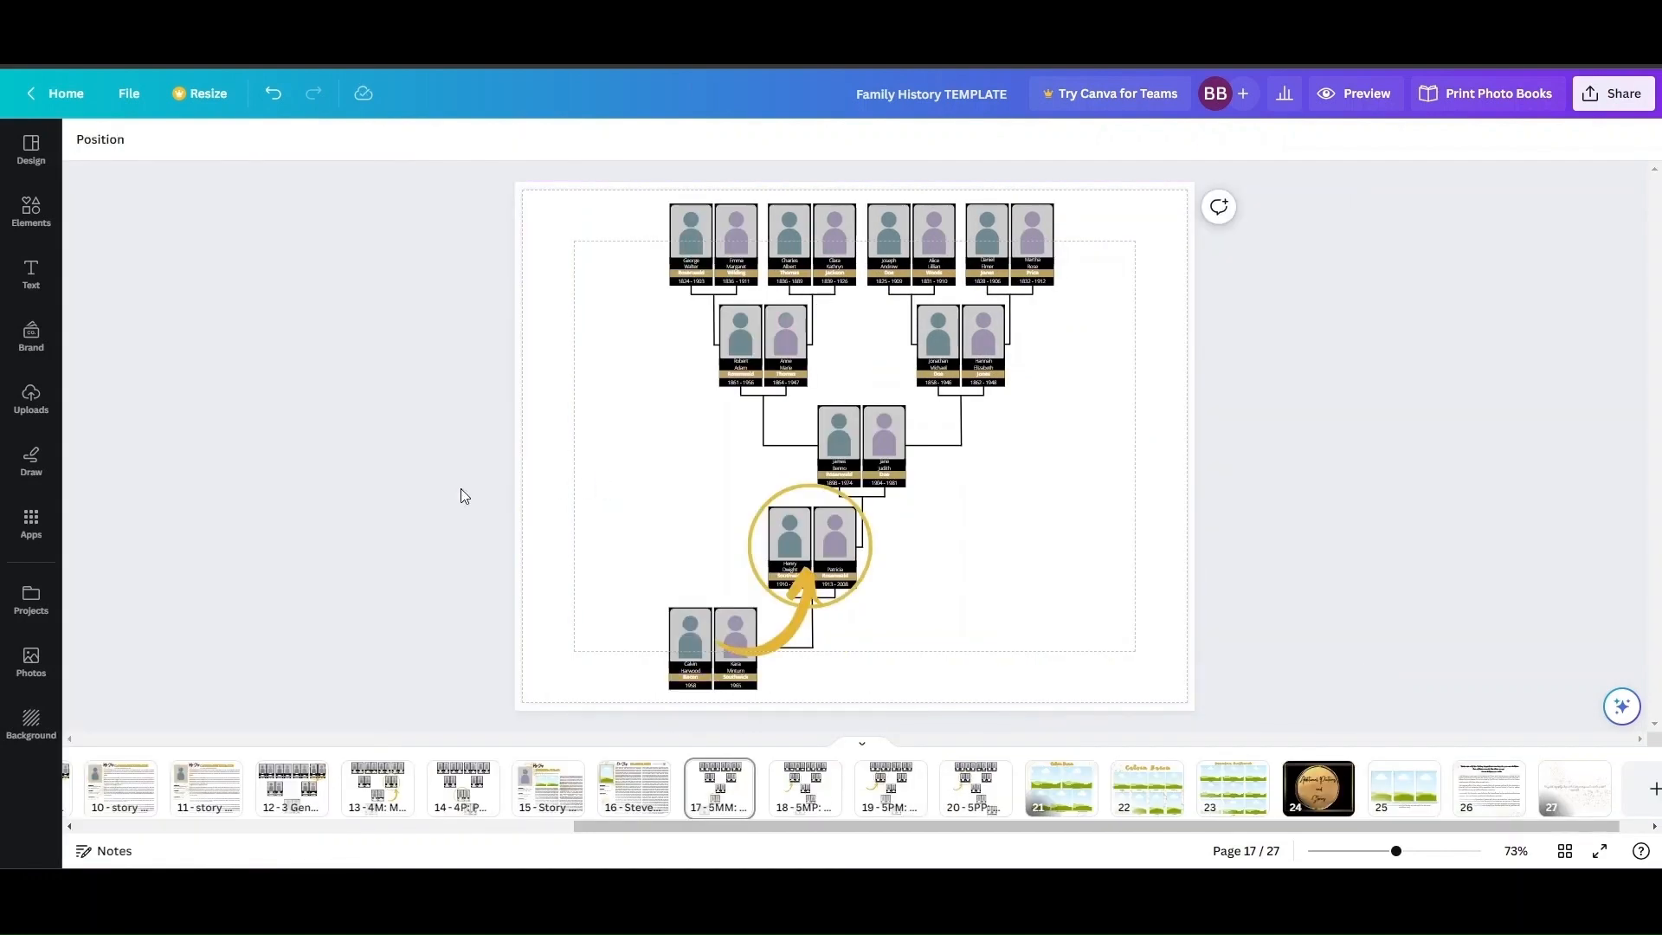
Move the gold arrow and the gold circle away from the chart to the page's right edge.
click(803, 595)
drag(803, 594, 1221, 501)
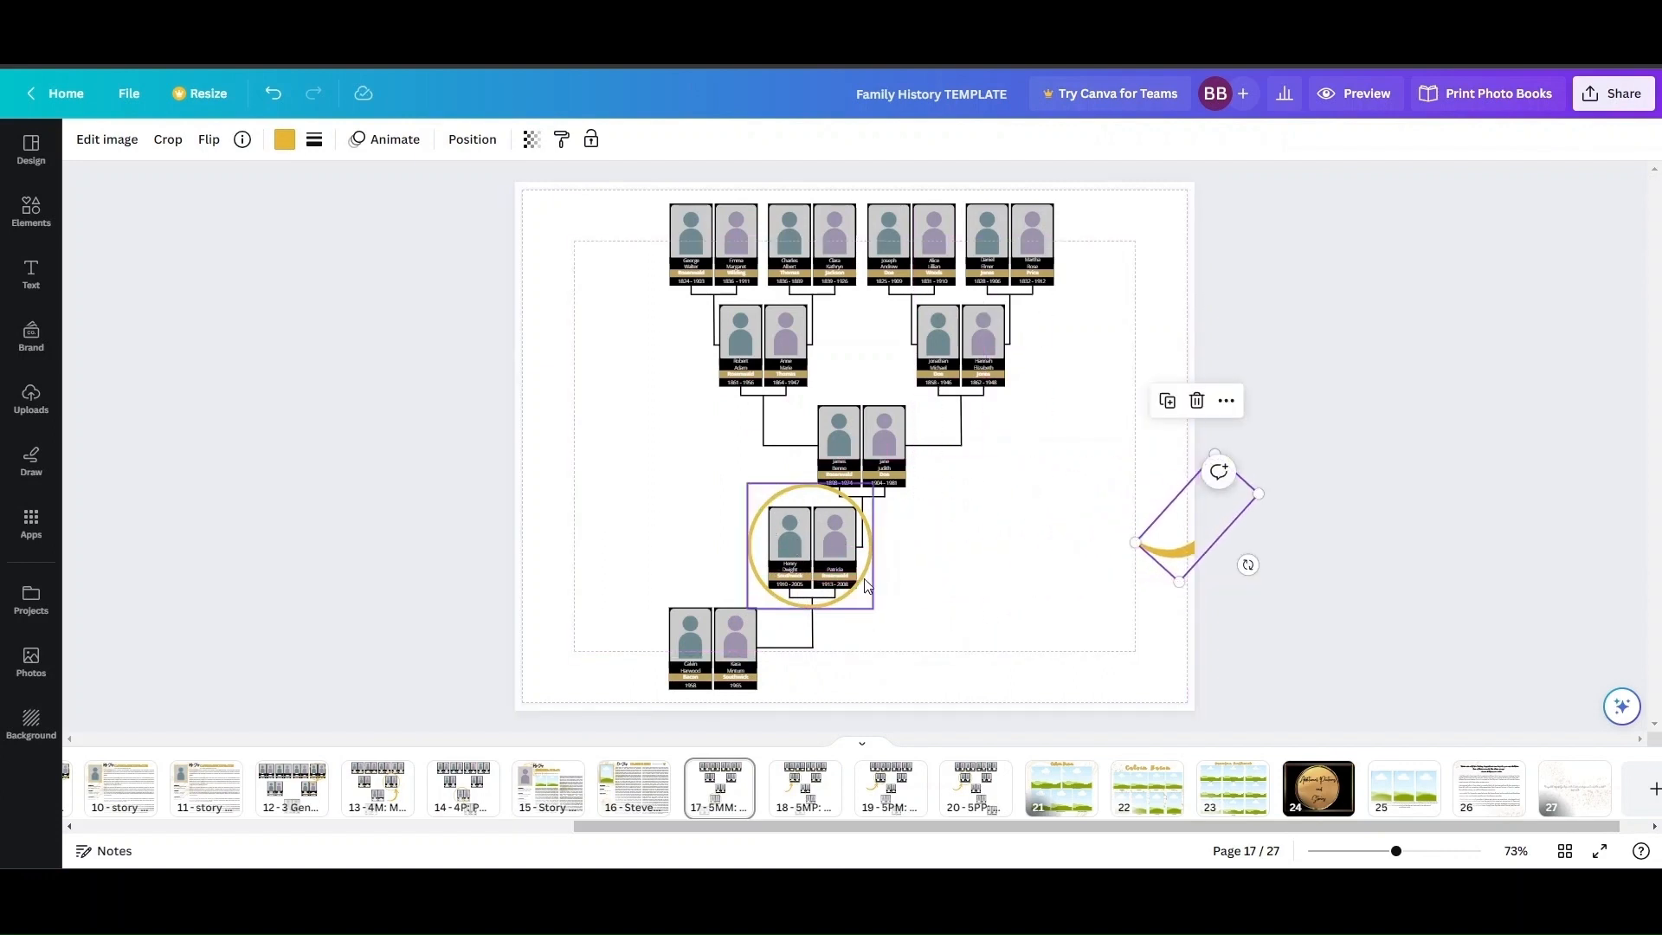
drag(866, 568, 1259, 502)
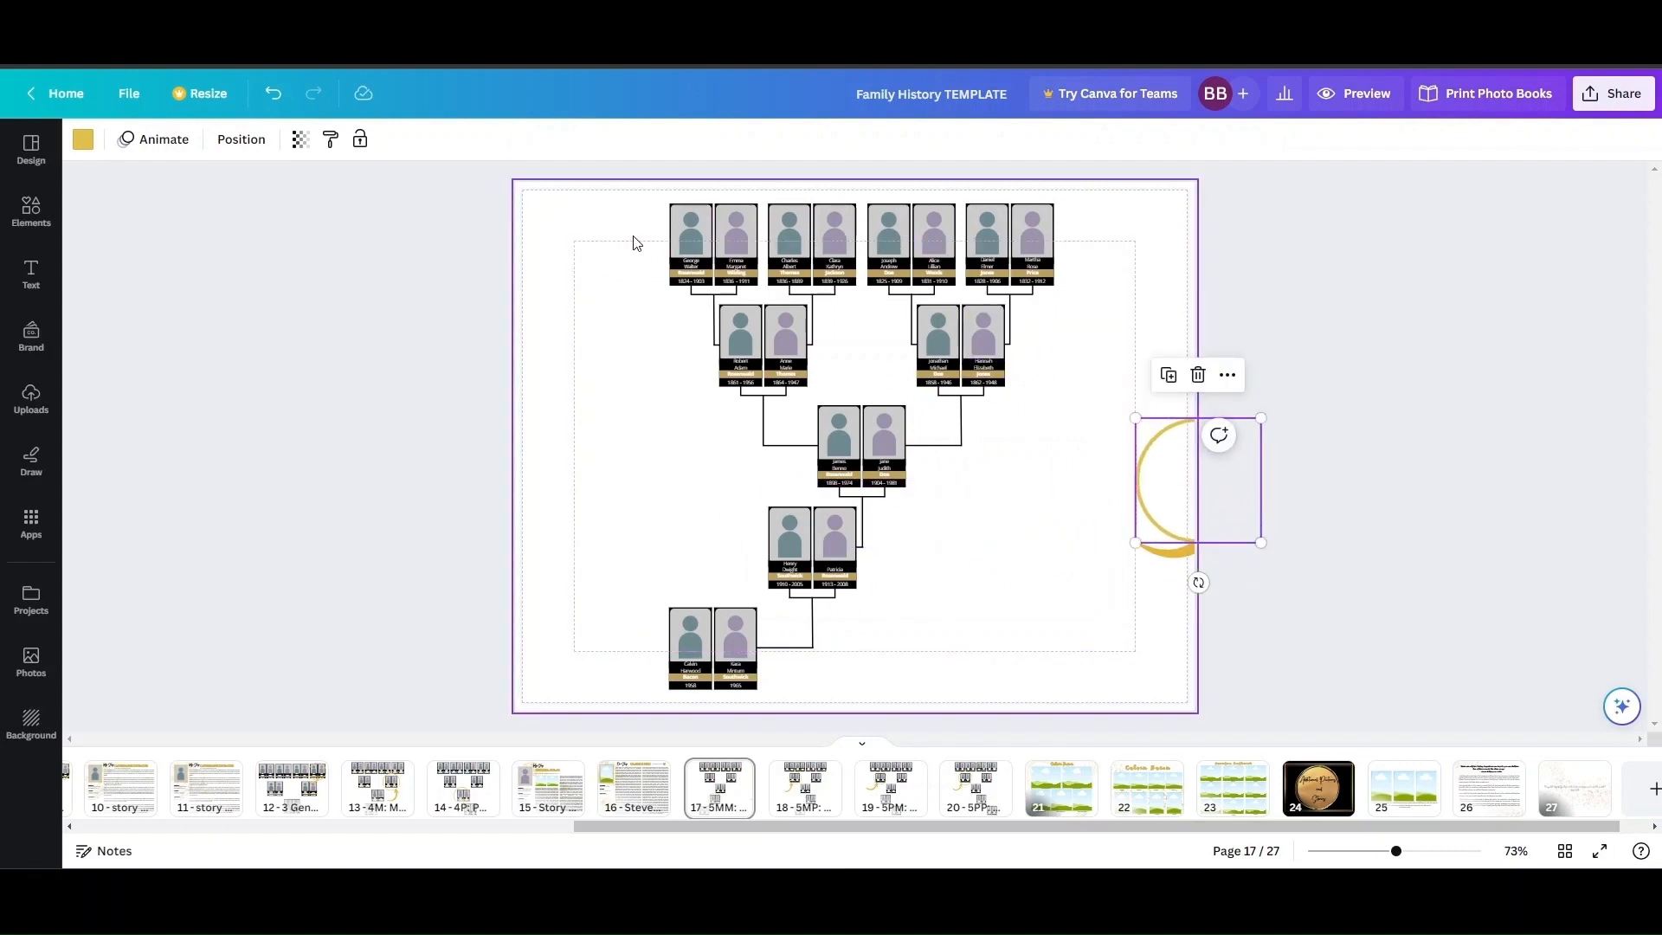
click(393, 262)
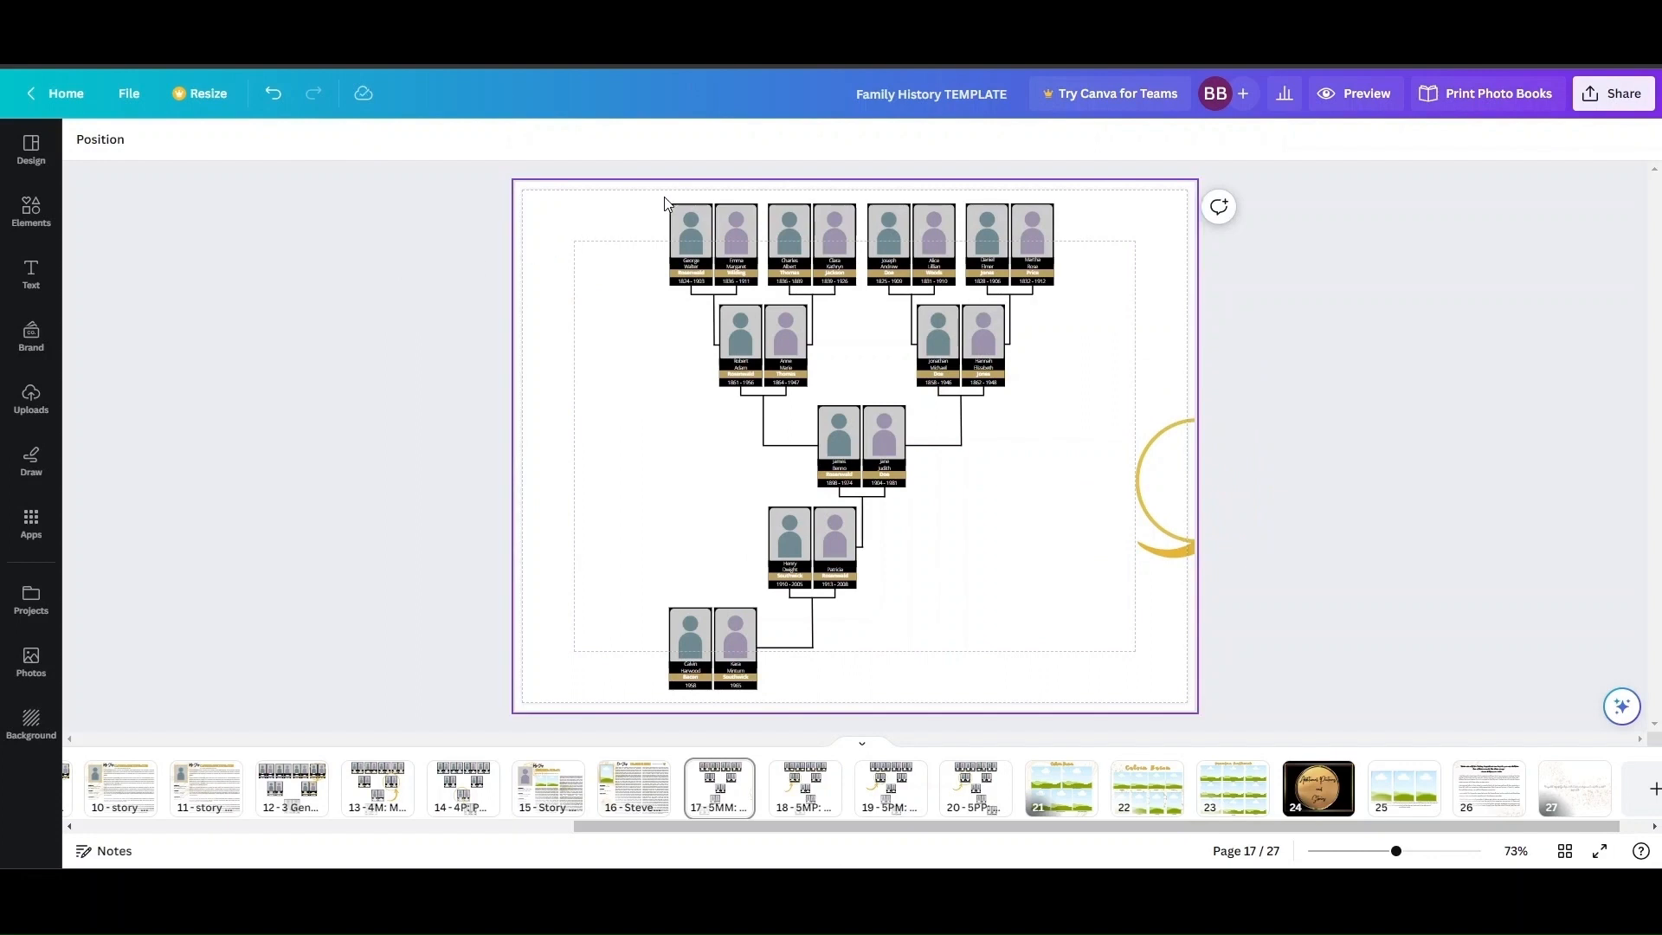
Group all the portraits, labels and connector lines of the five-generation chart into one object.
drag(663, 208, 1028, 688)
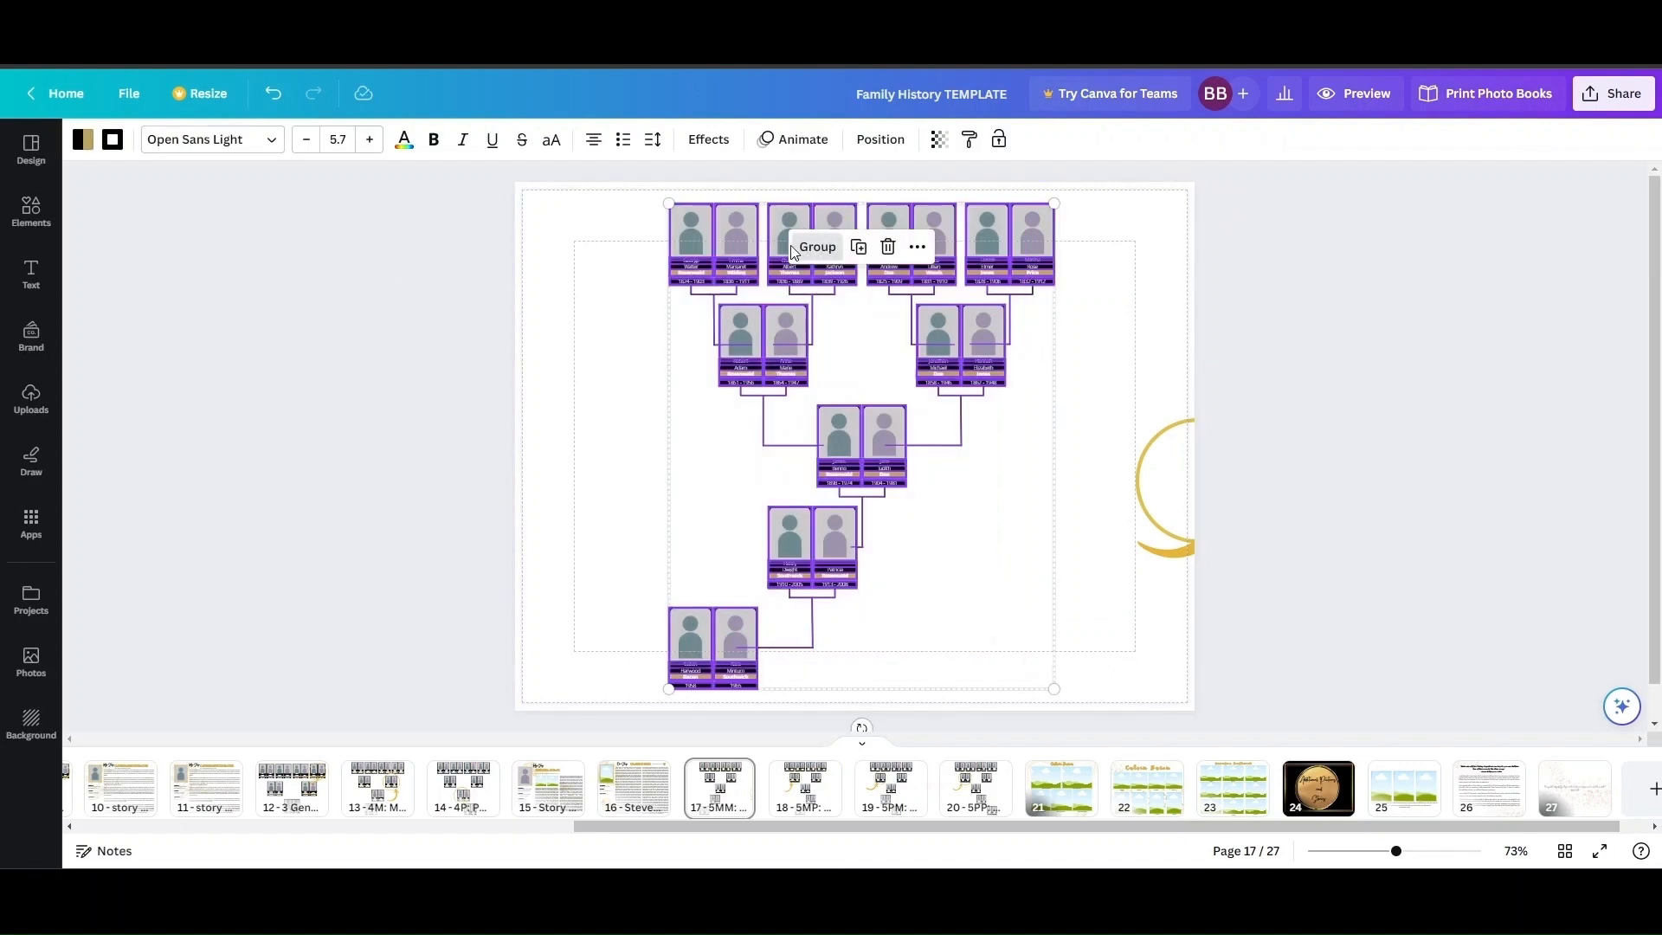
click(818, 248)
click(441, 302)
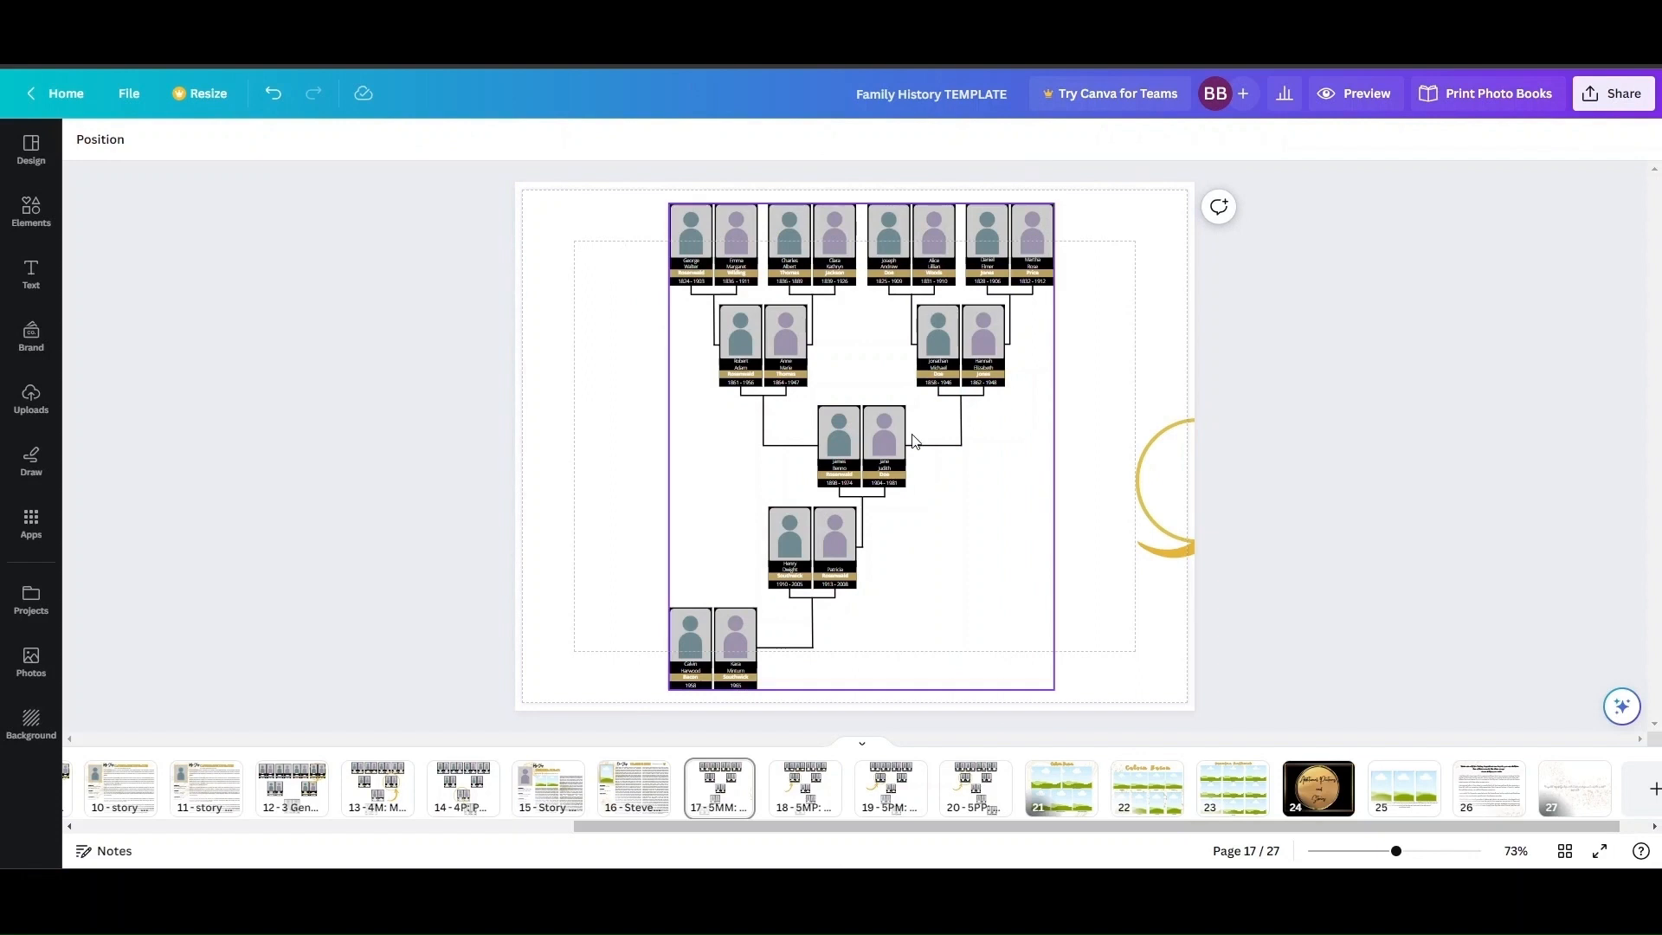
Shift the grouped chart slightly right and down, and place the gold circle and arrow on the left couple in the second row.
mouse_move(749, 259)
mouse_down()
mouse_move(721, 258)
mouse_move(762, 266)
mouse_up()
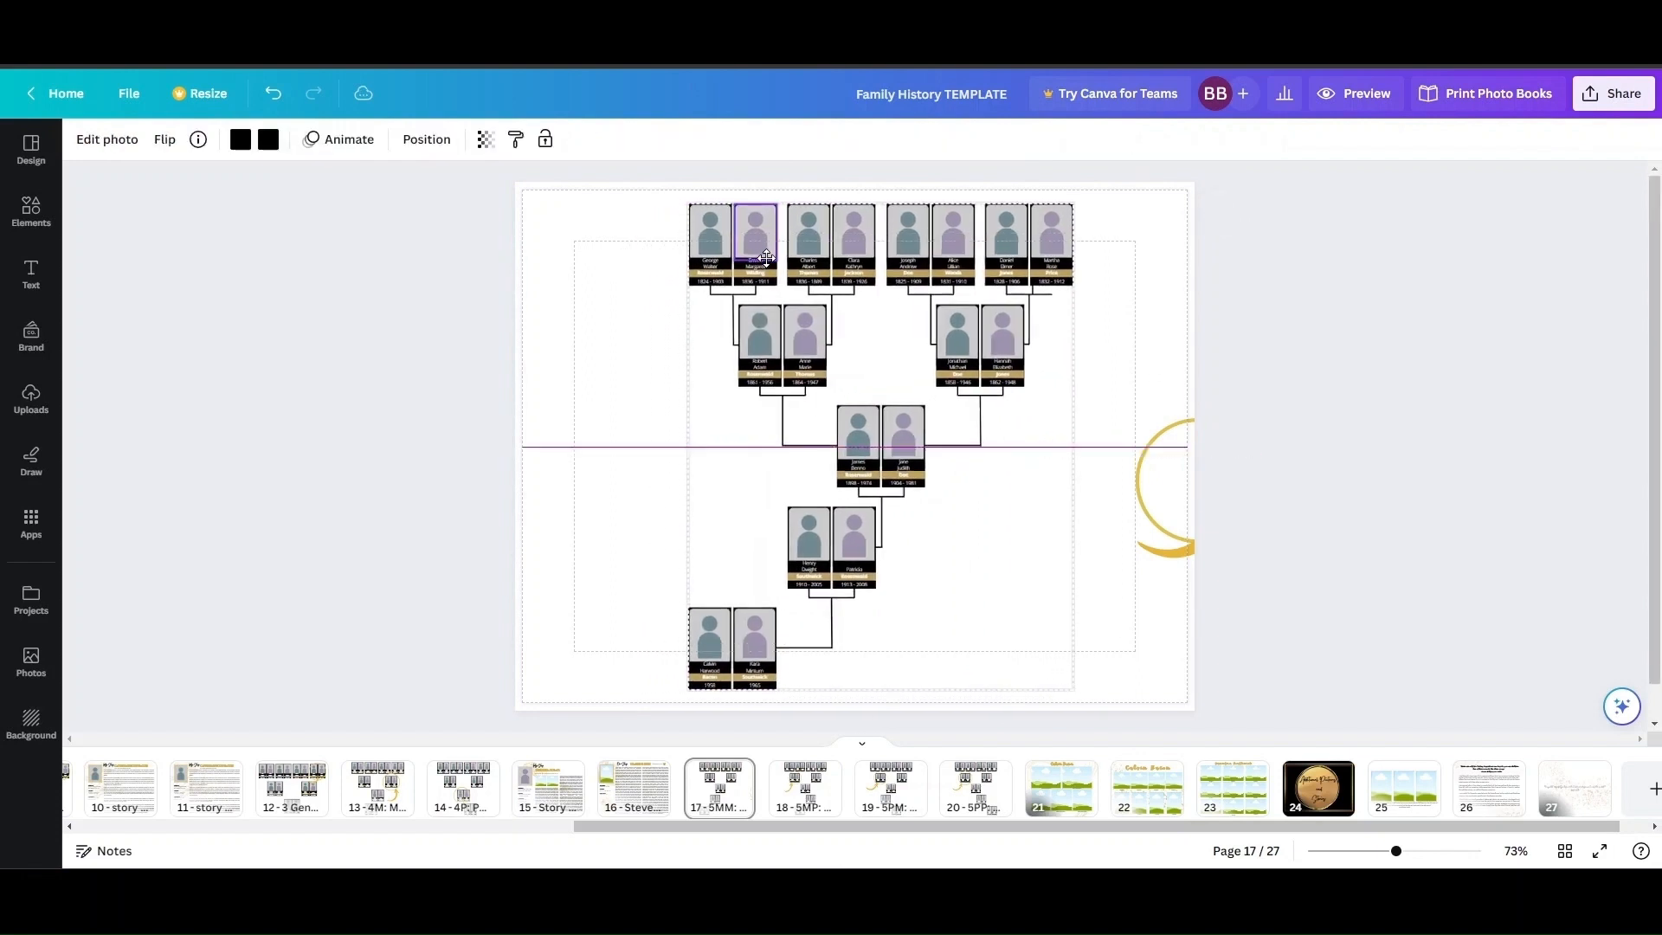
drag(1159, 474, 743, 350)
drag(1185, 552, 723, 472)
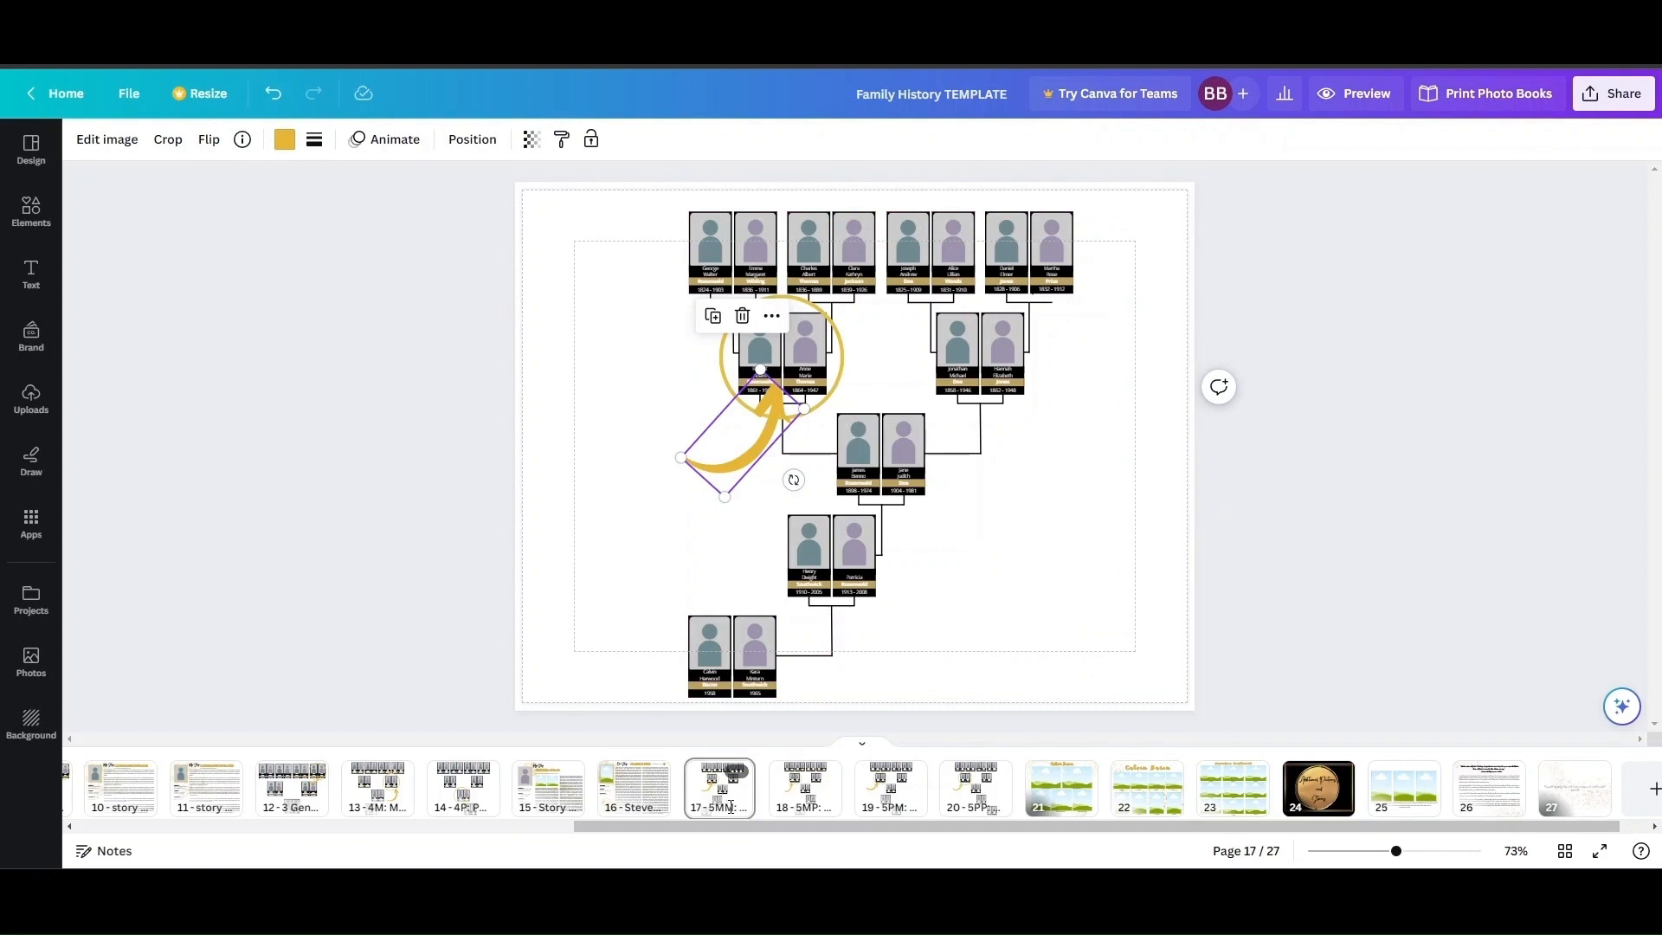
Review the other five-generation chart layouts on pages 20, 19 and 18, checking couple positions and surname band colors.
click(979, 816)
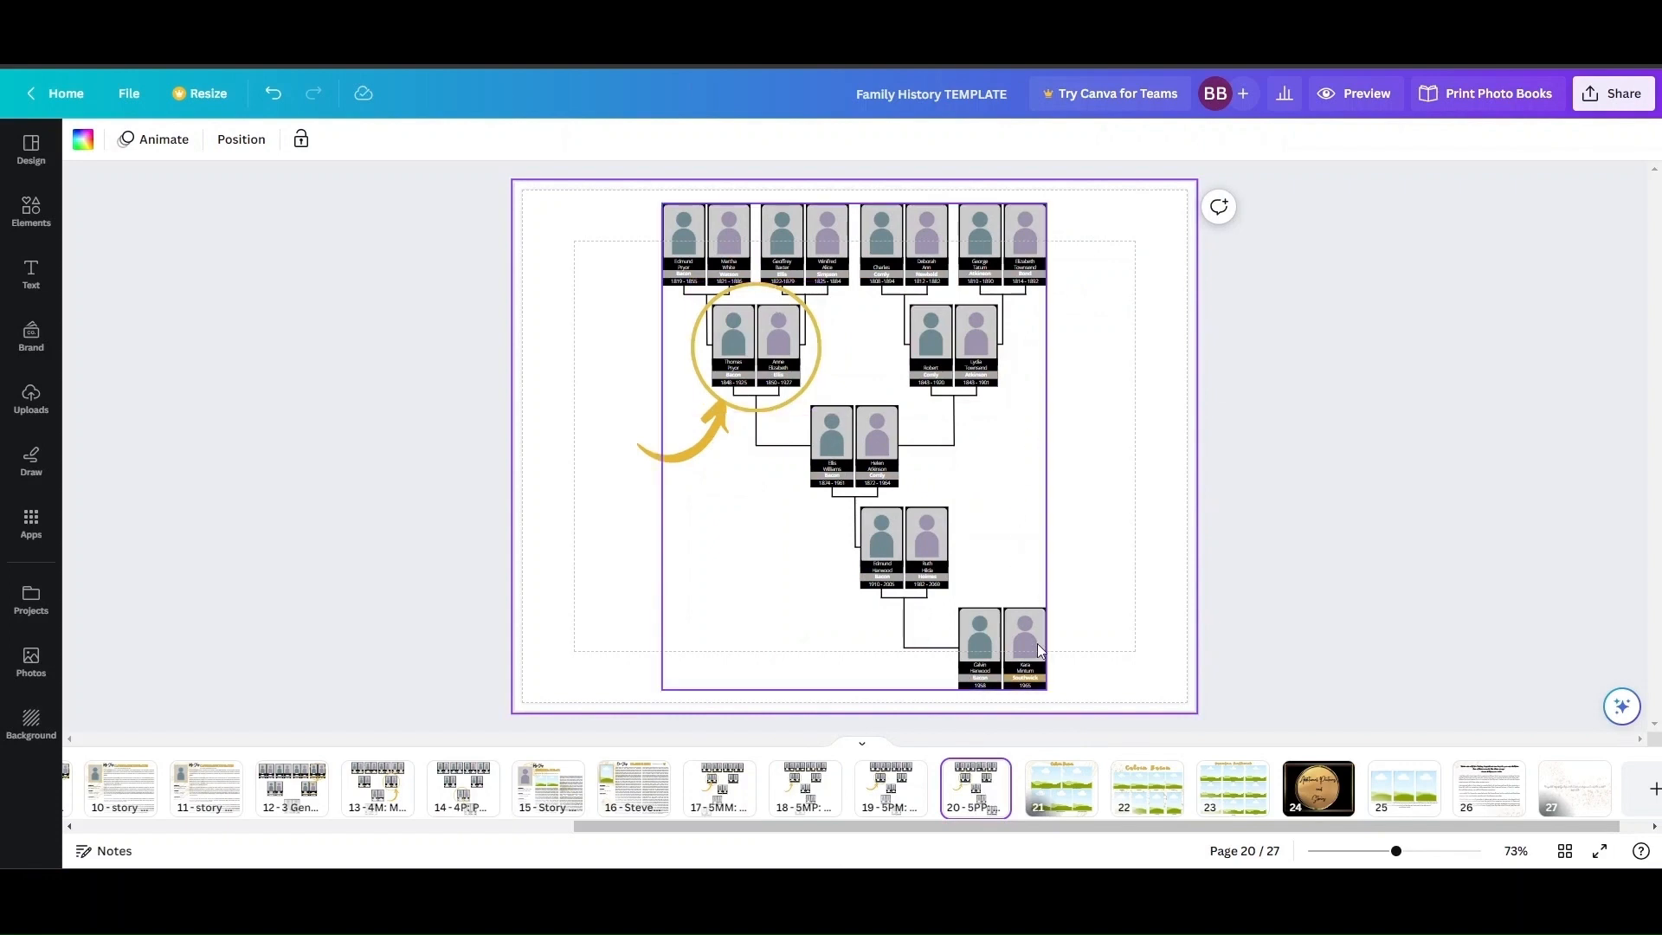
click(1039, 684)
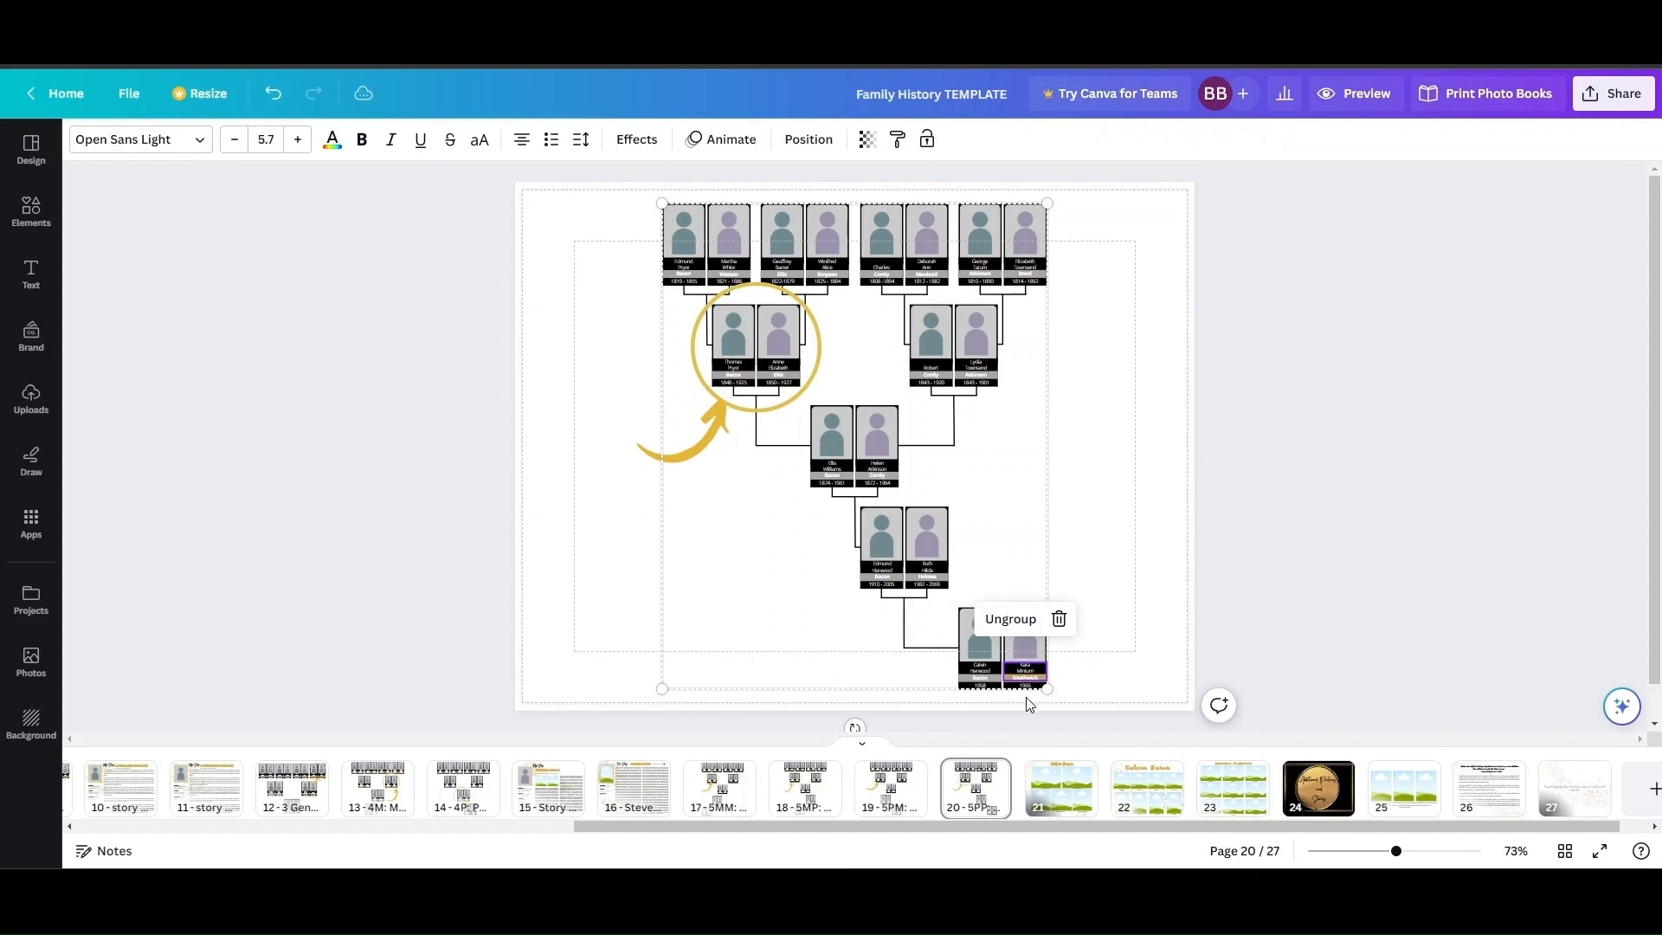
click(905, 800)
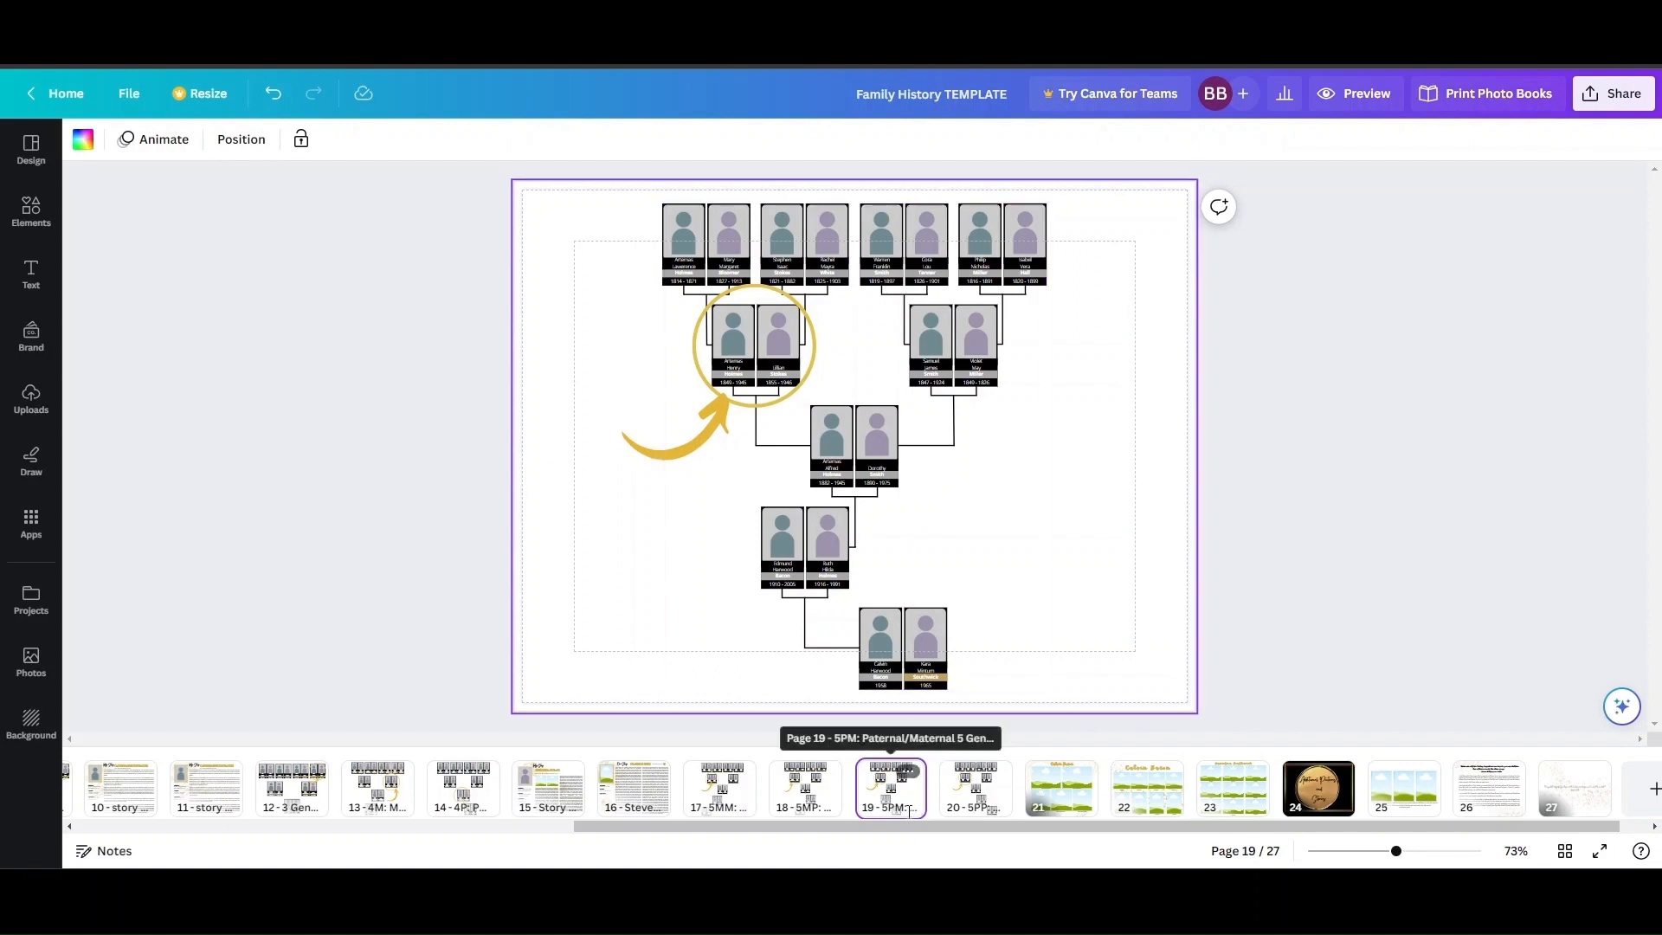
click(821, 814)
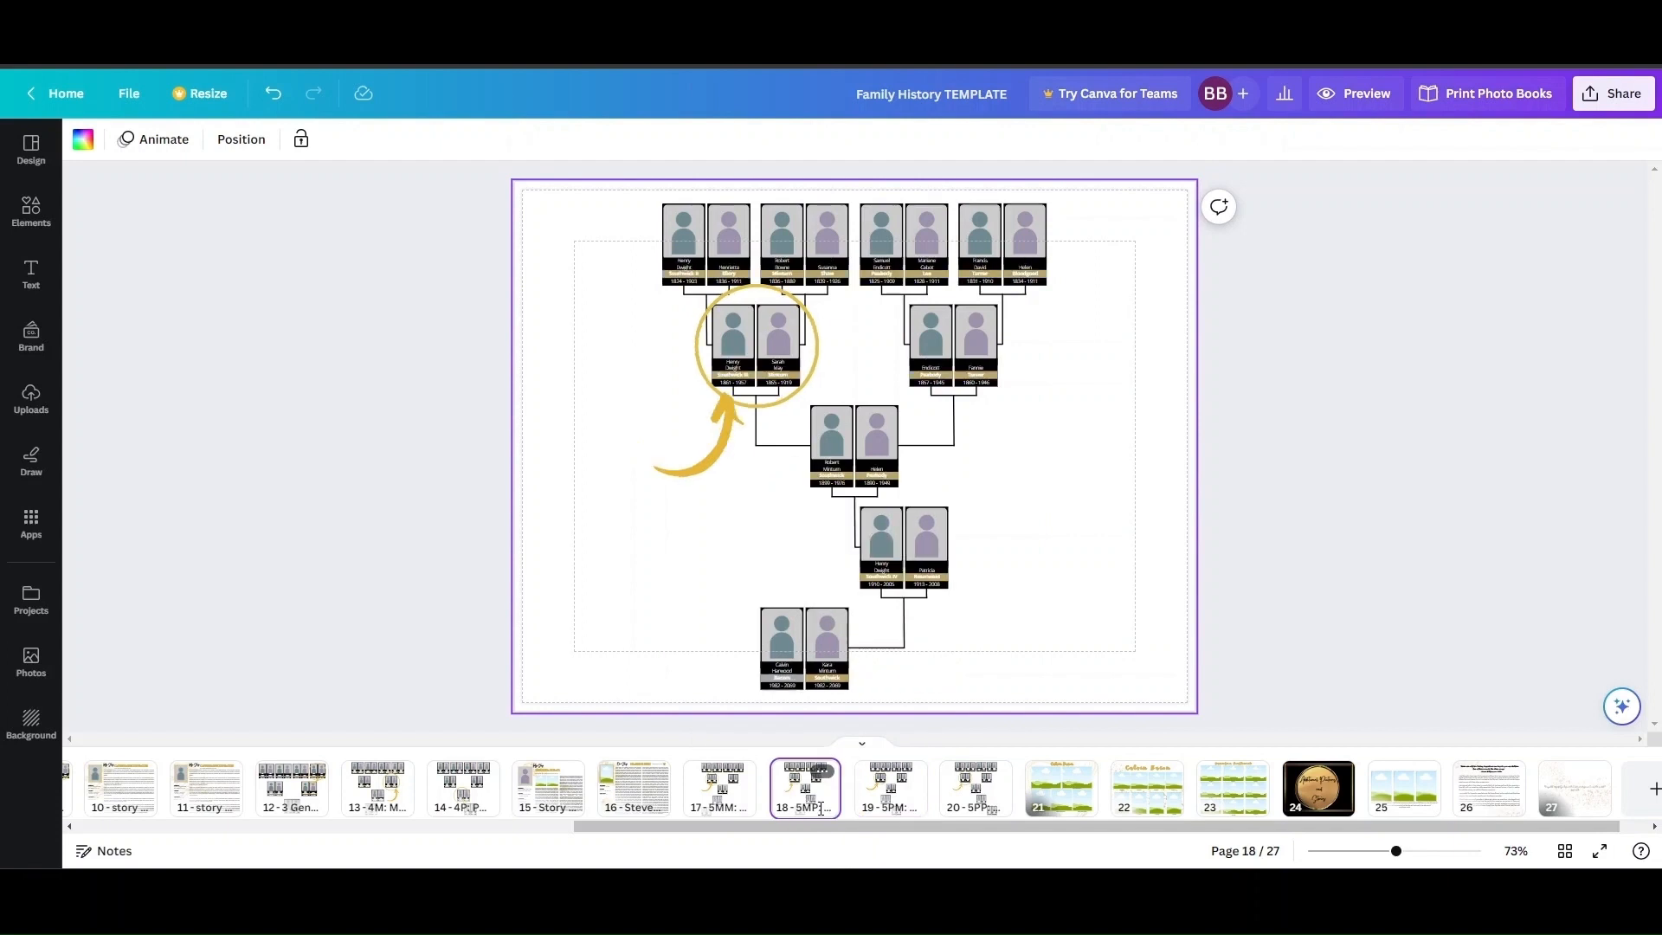